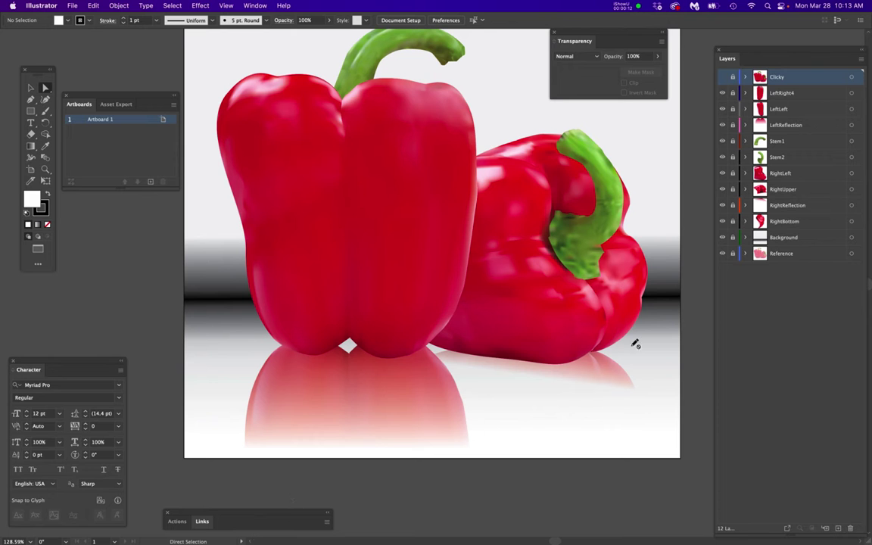
Unlock the LeftReflection and RightReflection layers, checking the left reflection by switching its visibility off and on.
left_click_drag(793, 49, 774, 38)
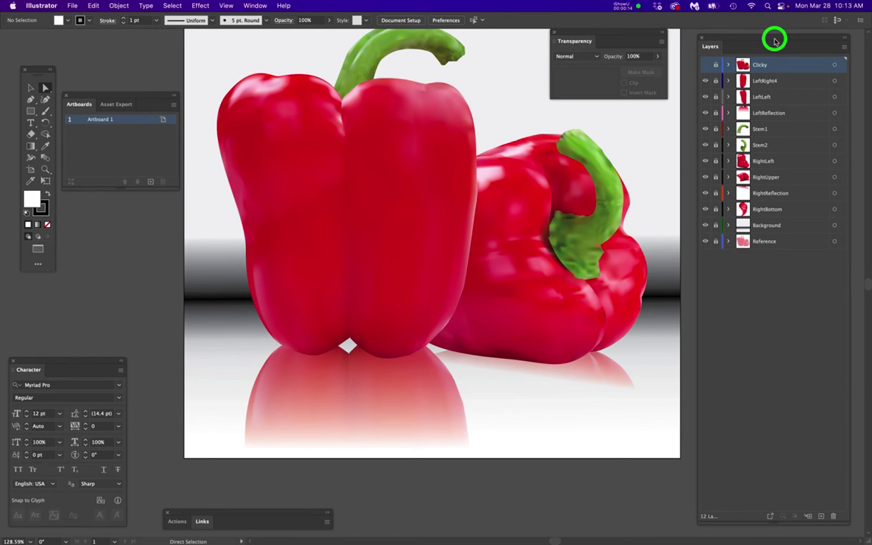
left_click(714, 112)
left_click(705, 113)
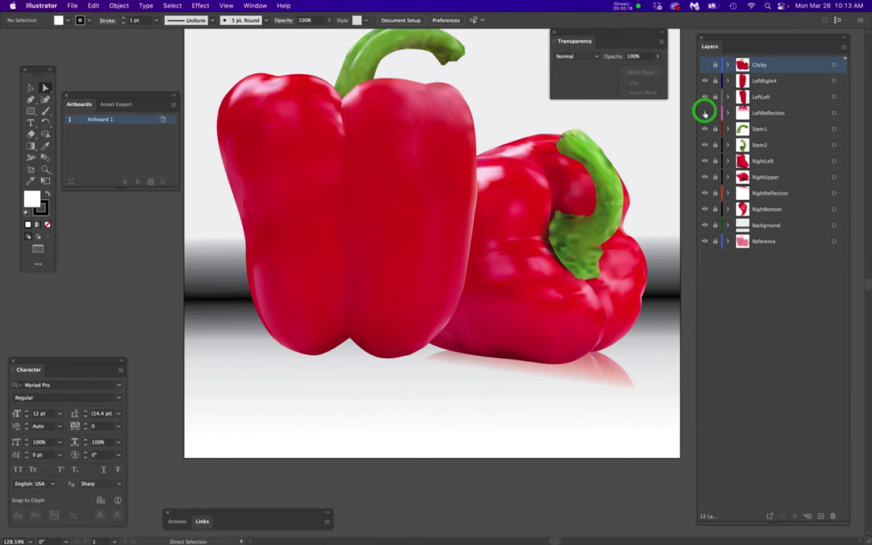
left_click(705, 112)
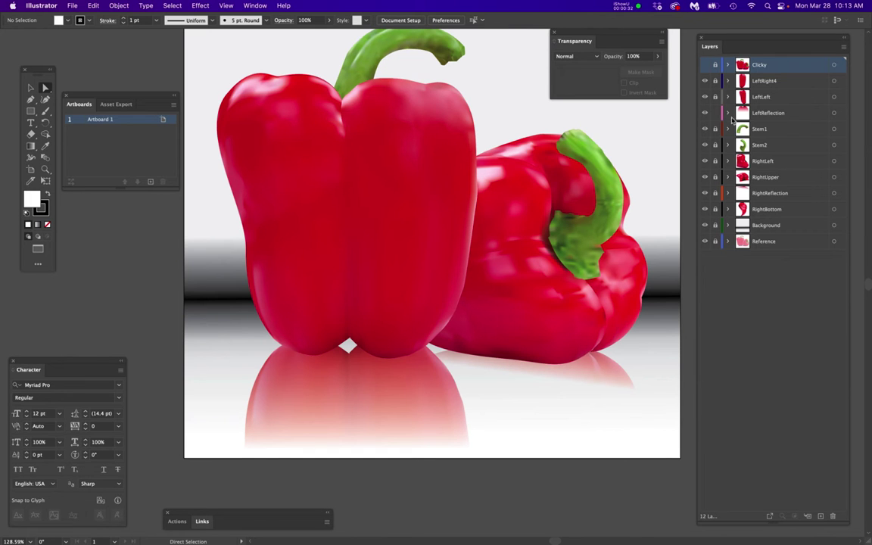
left_click(715, 194)
Clear the Character and Artboards panels away from the reflections and place the Transparency panel over the peppers.
scroll(488, 396, "up", 1)
left_click_drag(478, 379, 466, 371)
scroll(466, 371, "up", 1)
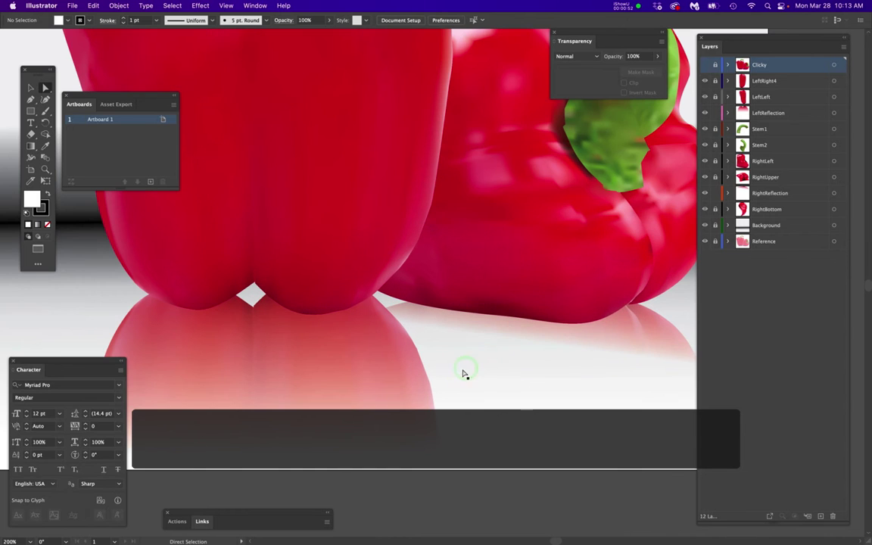
left_click_drag(43, 360, 147, 361)
key("super+t")
left_click_drag(474, 424, 443, 360)
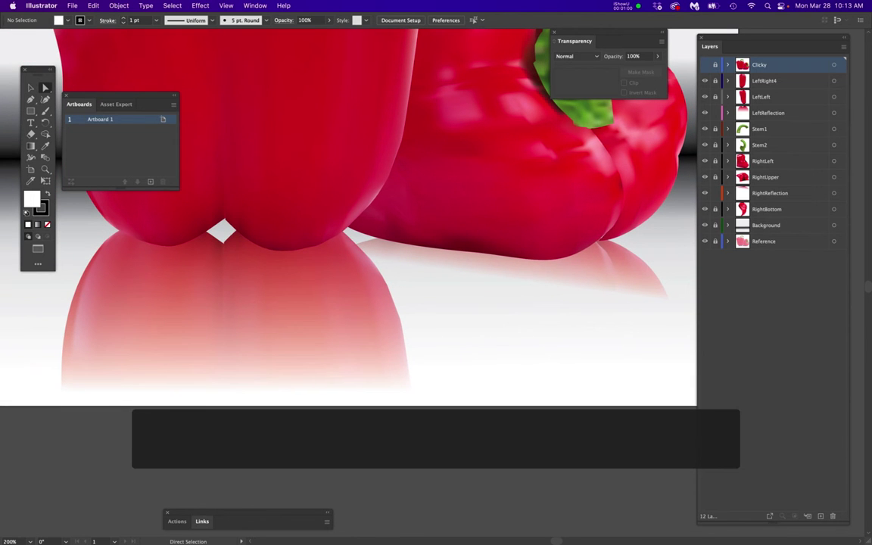
left_click_drag(133, 92, 869, 288)
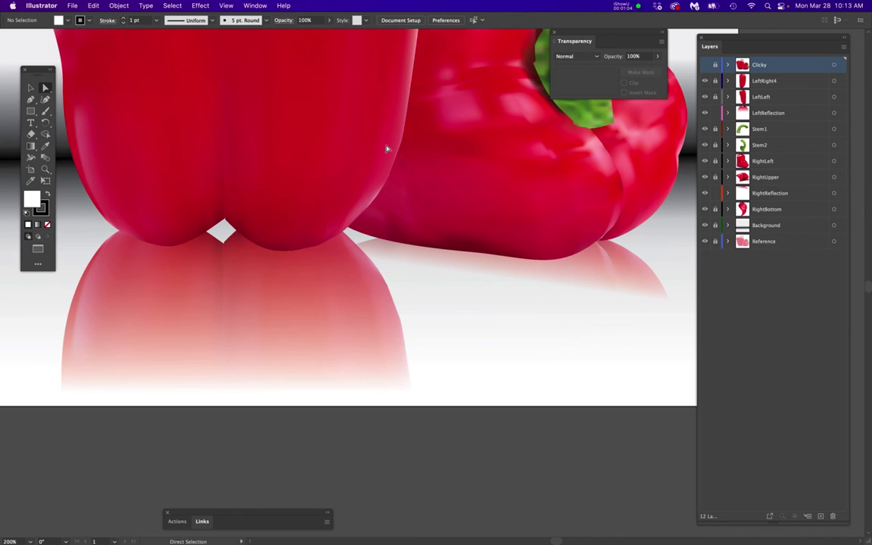
left_click_drag(588, 43, 377, 61)
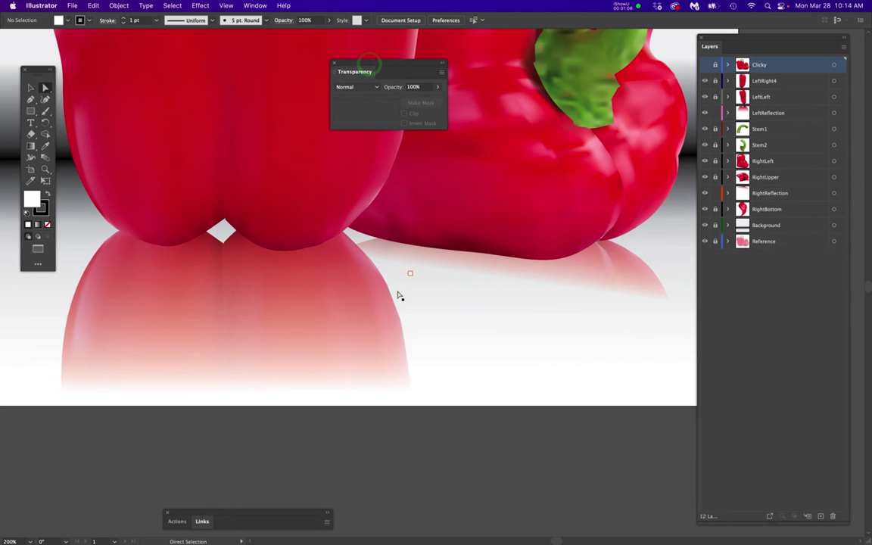
Release the opacity mask of the group in the LeftReflection layer and duplicate the freed gradient rectangle.
left_click(728, 113)
left_click(740, 128)
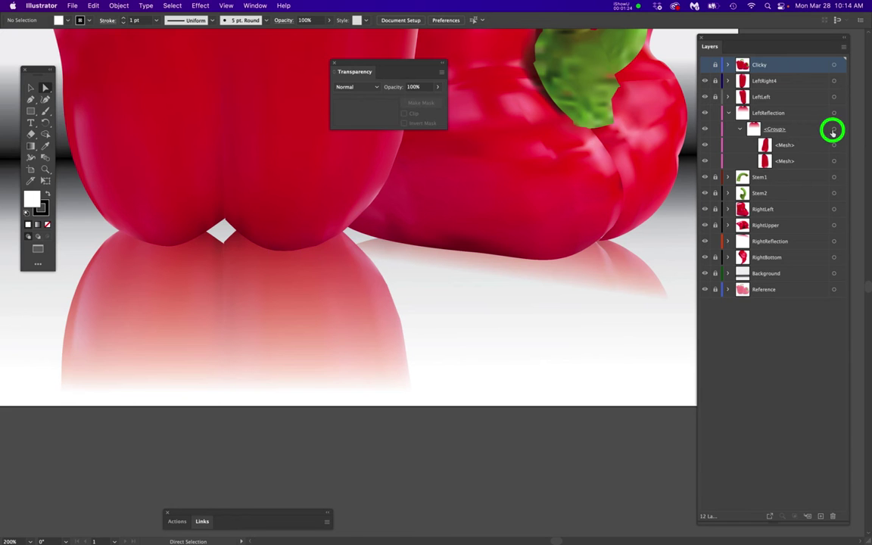
left_click(833, 129)
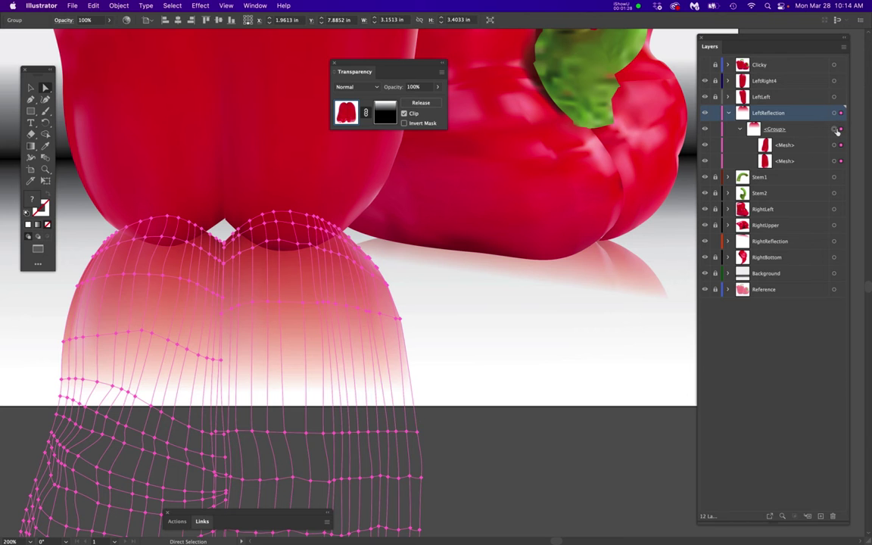
left_click(835, 130)
left_click(420, 104)
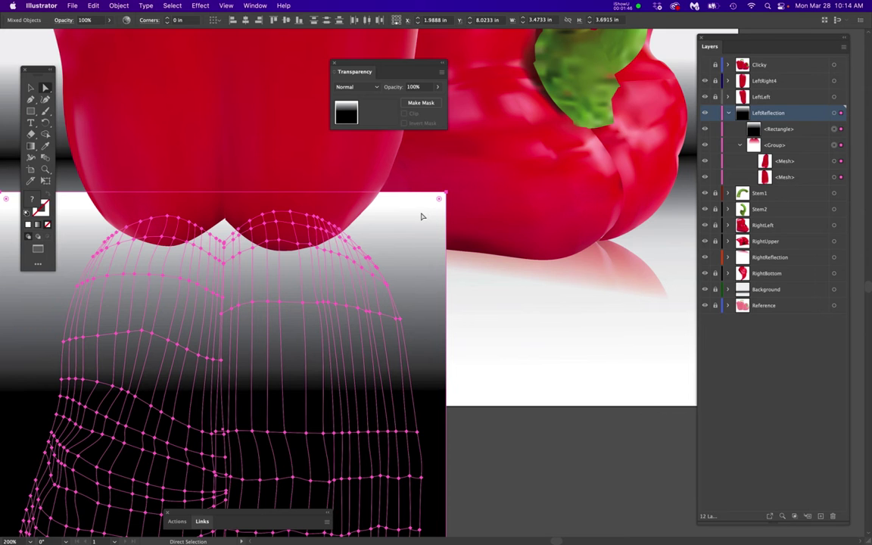
left_click(797, 130)
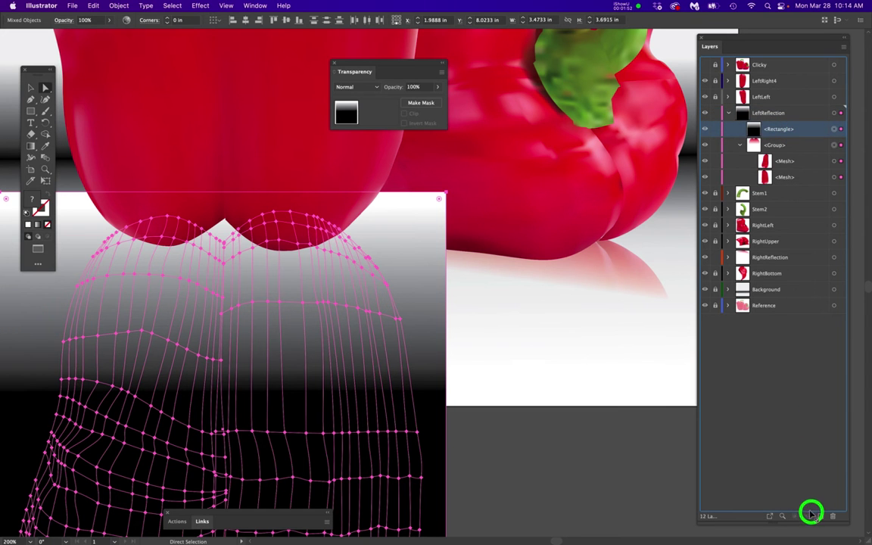
Hide the LeftReflection layer and release the opacity mask of the group in the RightReflection layer.
left_click(706, 112)
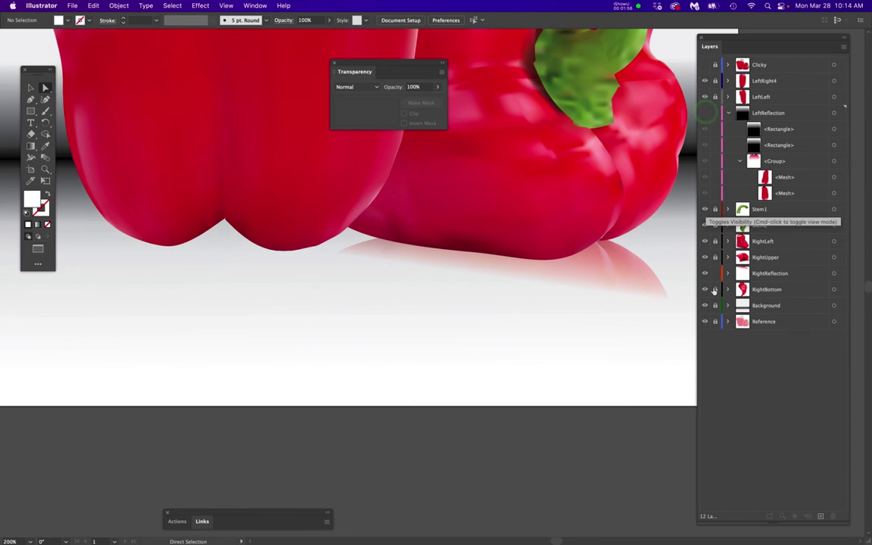
left_click(727, 274)
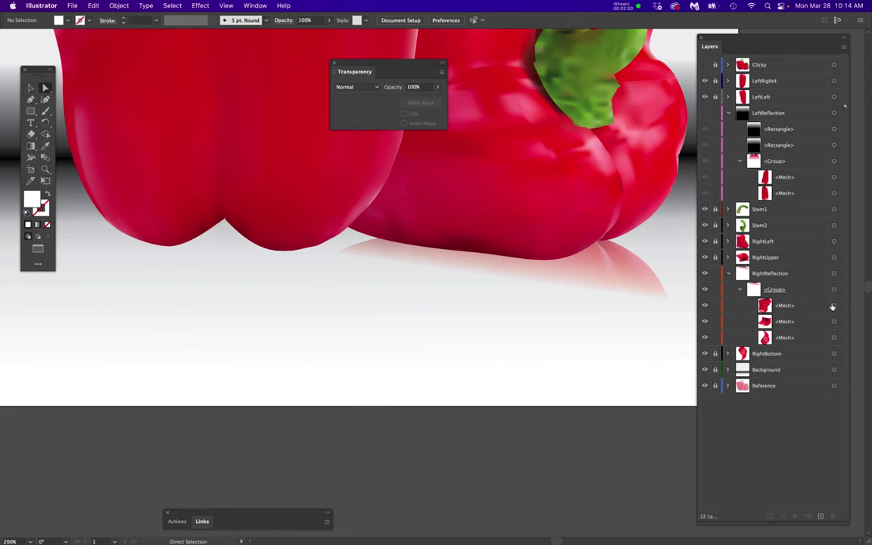
left_click(834, 290)
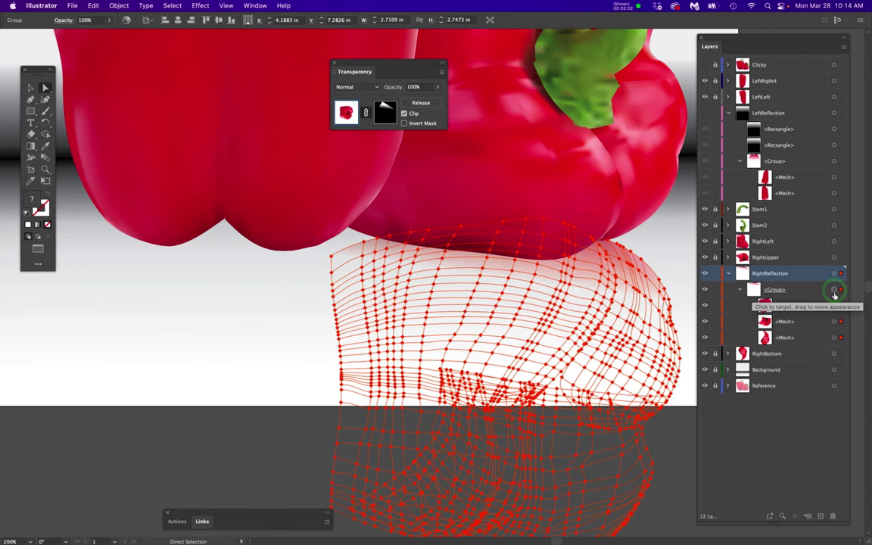
left_click(418, 104)
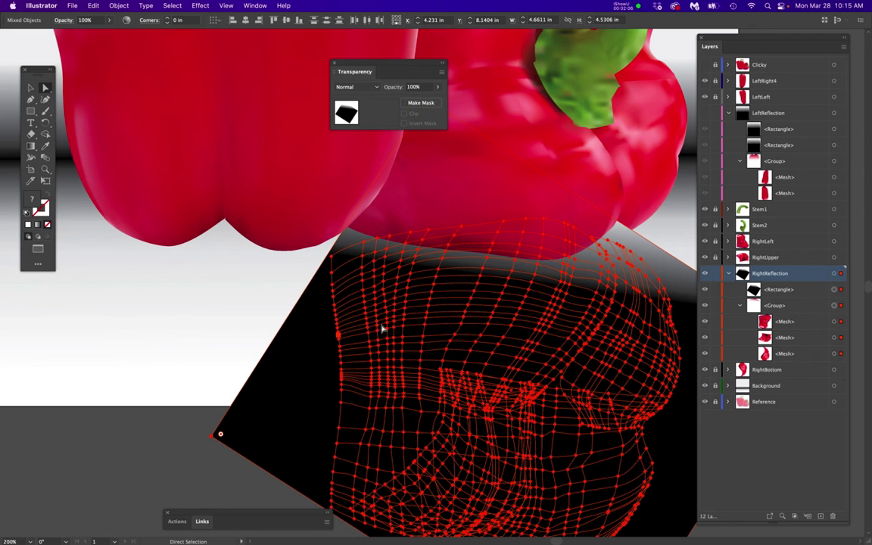
Delete the tilted gradient rectangle from the RightReflection layer.
scroll(403, 316, "down", 1)
key("space")
left_click_drag(444, 311, 436, 293)
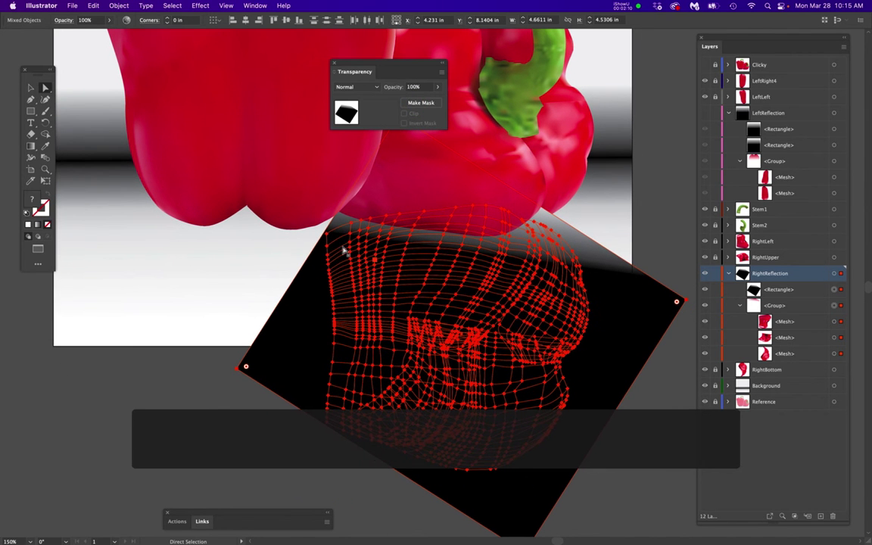
left_click(653, 393)
left_click(635, 351)
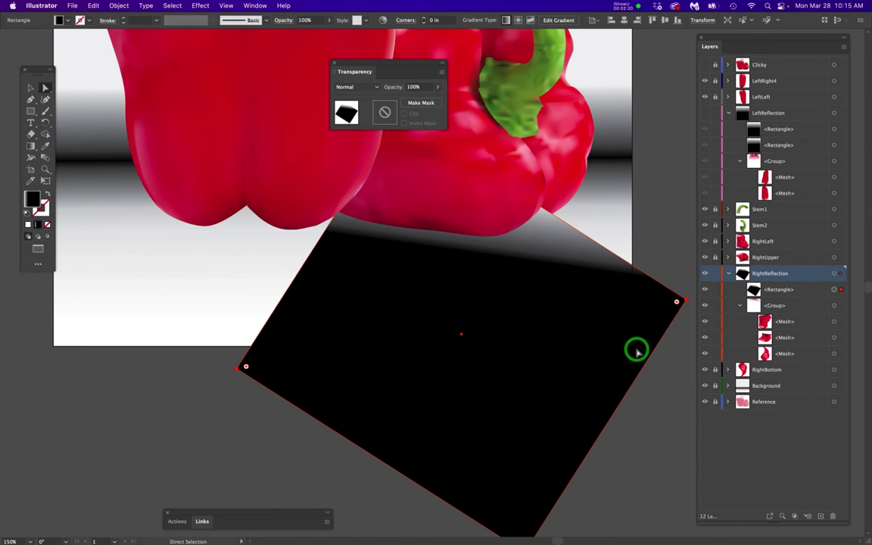
key("Delete")
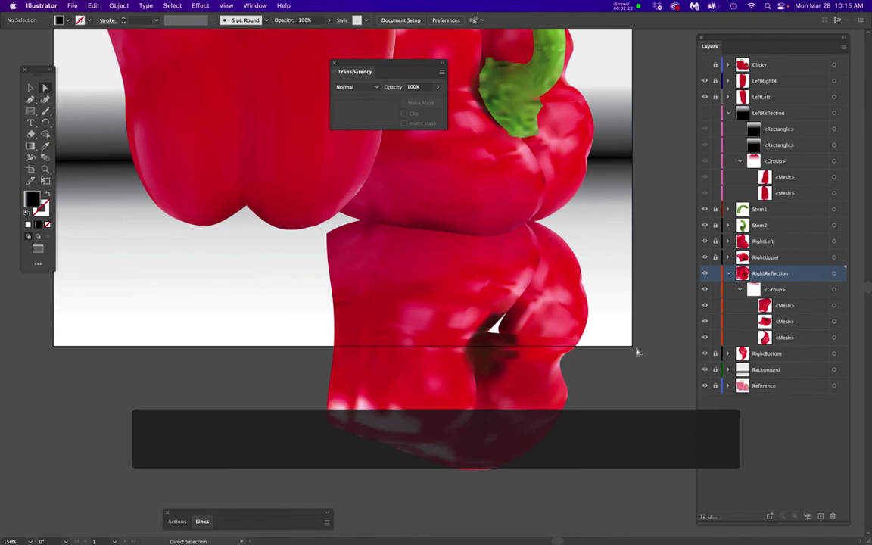
Show the LeftReflection layer and move its duplicate gradient rectangle over the right pepper's reflection, into the RightReflection layer above the group.
left_click(706, 113)
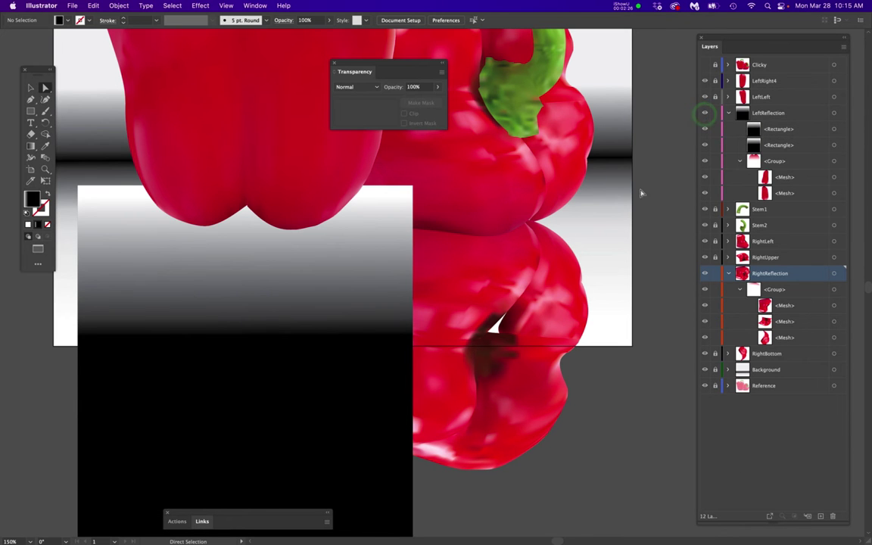
left_click(389, 256)
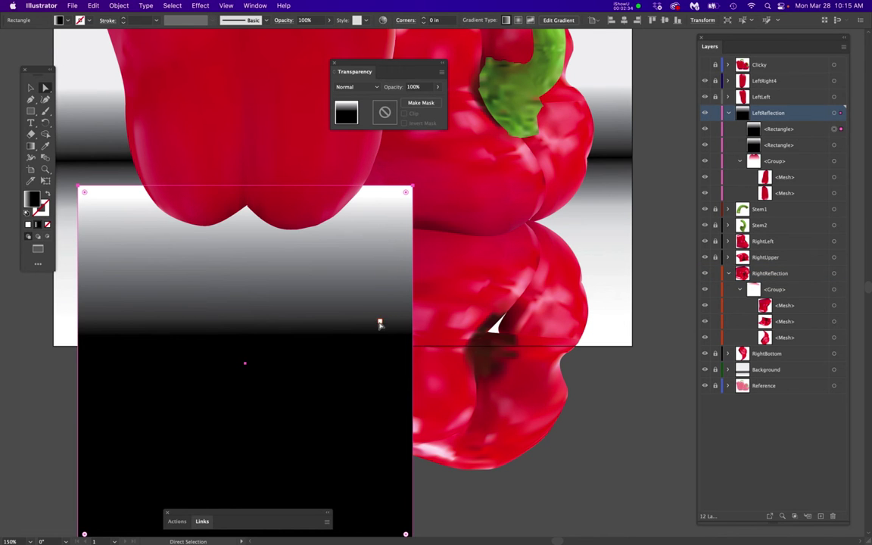
left_click_drag(380, 323, 573, 324)
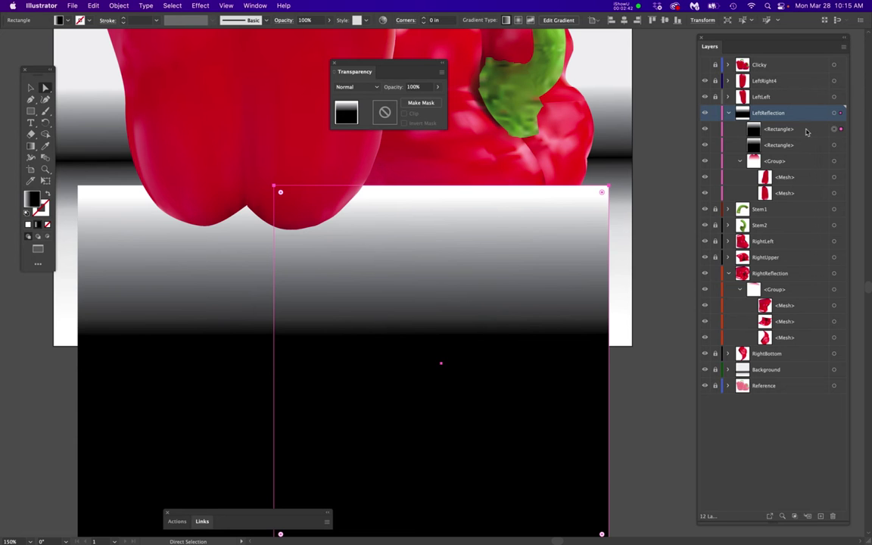
left_click_drag(809, 130, 804, 284)
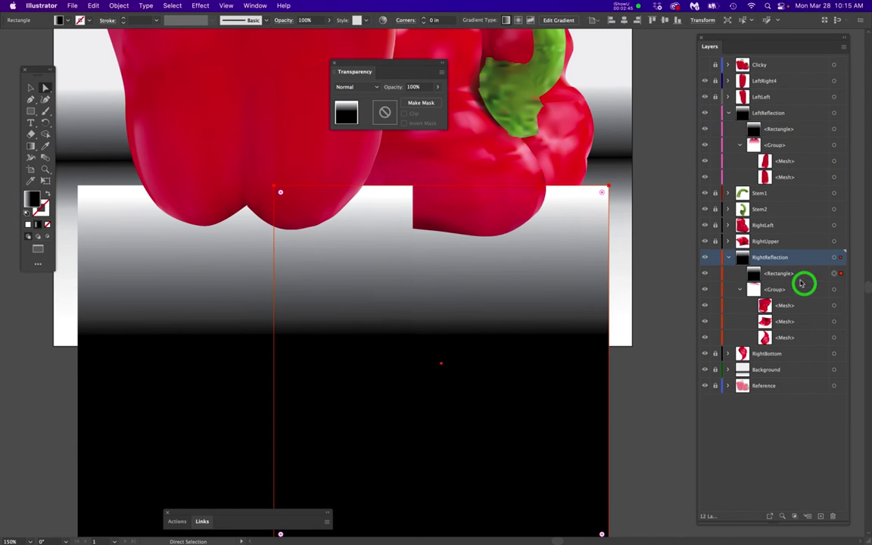
Examine how the gradient rectangles cover the reflections by toggling the visibility of the RightReflection layer, its rectangle and the LeftReflection layer.
left_click(705, 258)
left_click(704, 258)
left_click(704, 259)
left_click(704, 259)
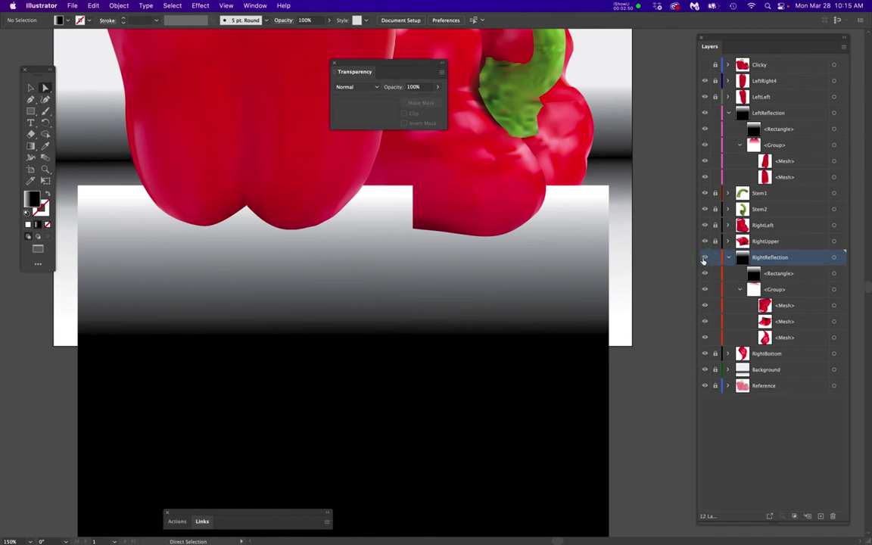
left_click(705, 259)
left_click(704, 258)
left_click(704, 273)
left_click(704, 274)
left_click(705, 113)
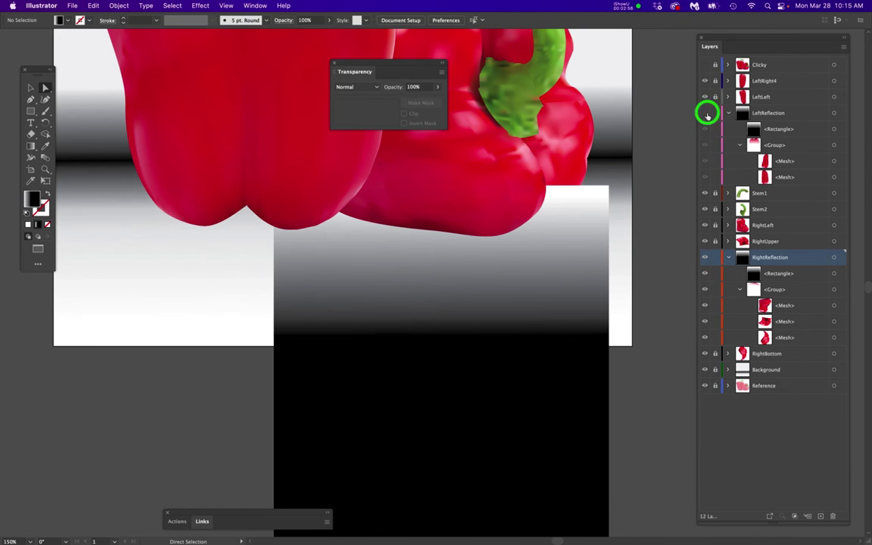
left_click(704, 273)
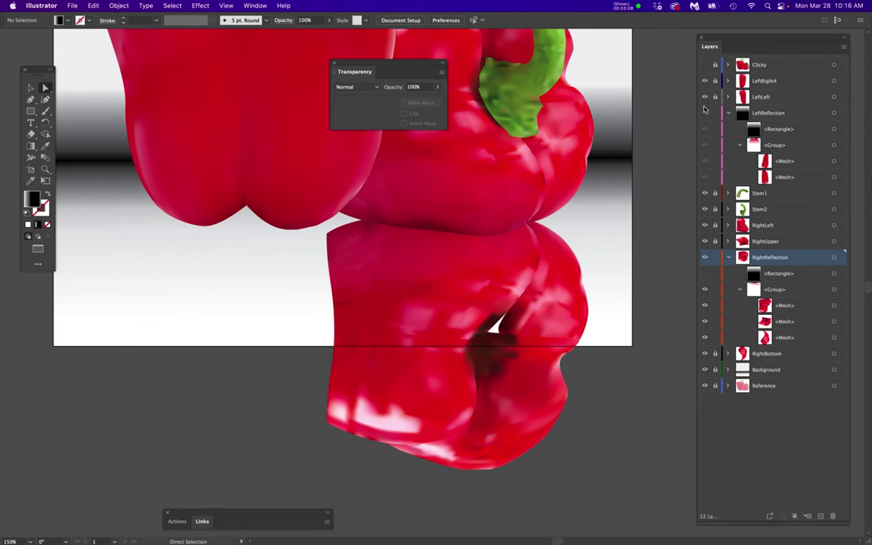
With RightReflection hidden and LeftReflection shown, mask the LeftReflection group with its gradient rectangle, then lock and collapse that layer.
left_click(706, 258)
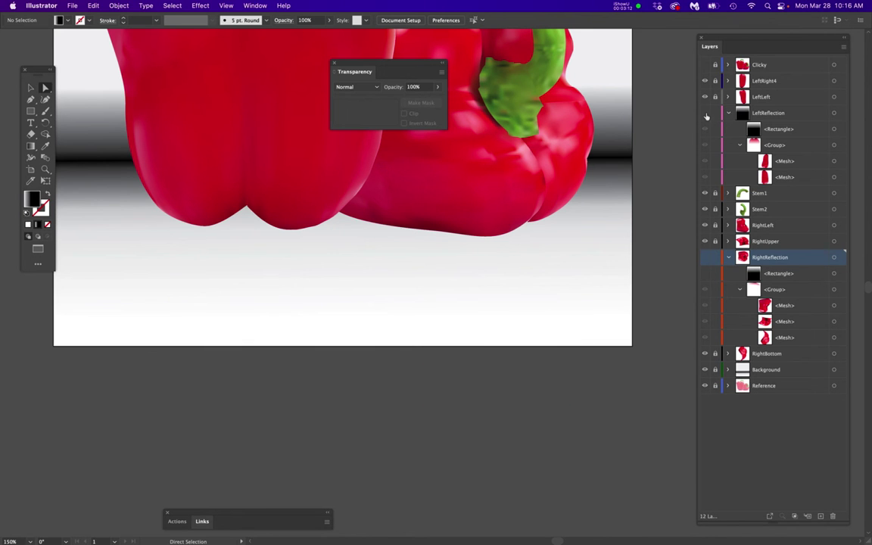
left_click(706, 113)
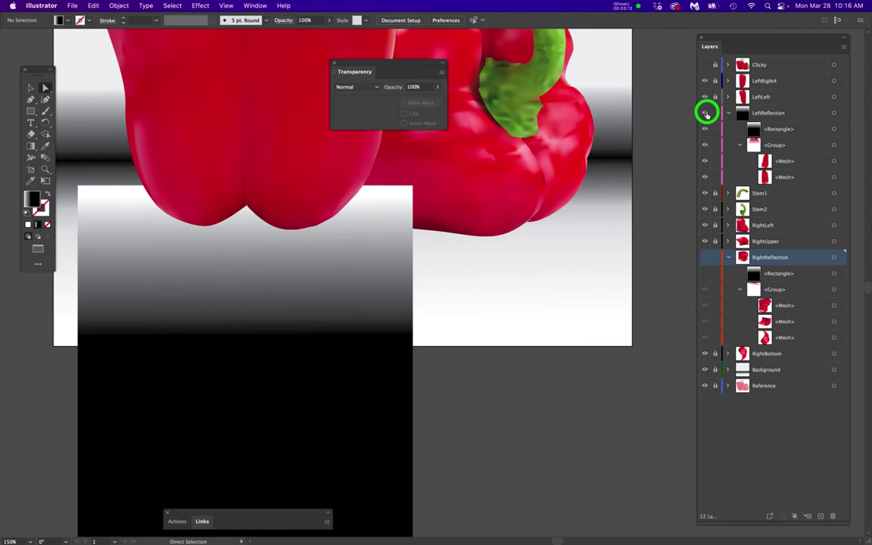
left_click(834, 131)
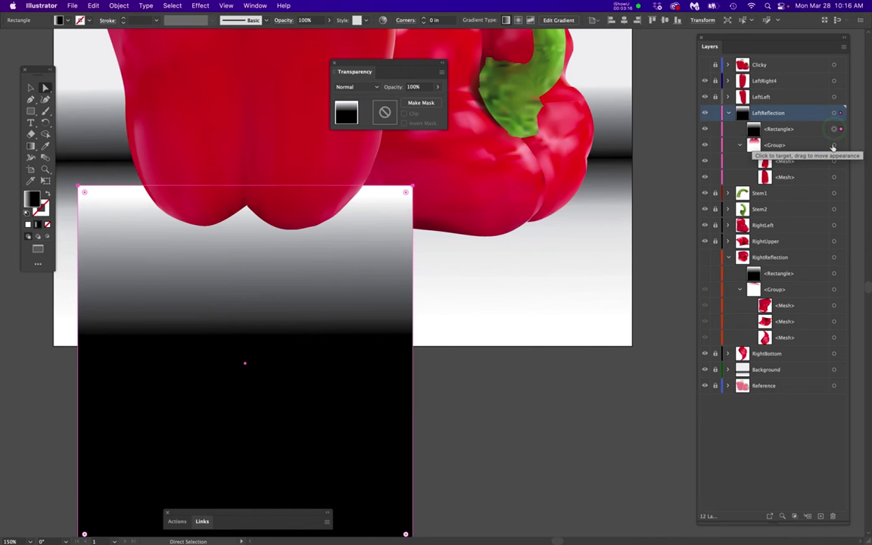
left_click(835, 144)
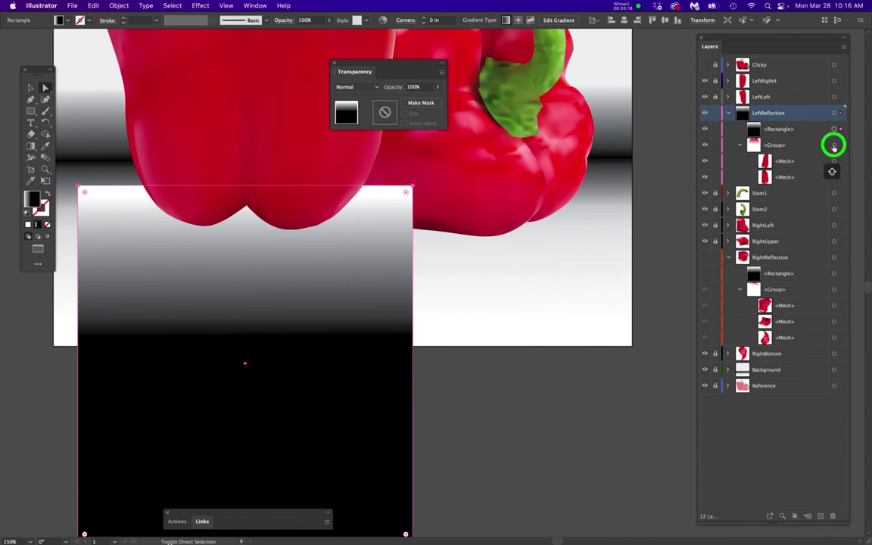
left_click(419, 102)
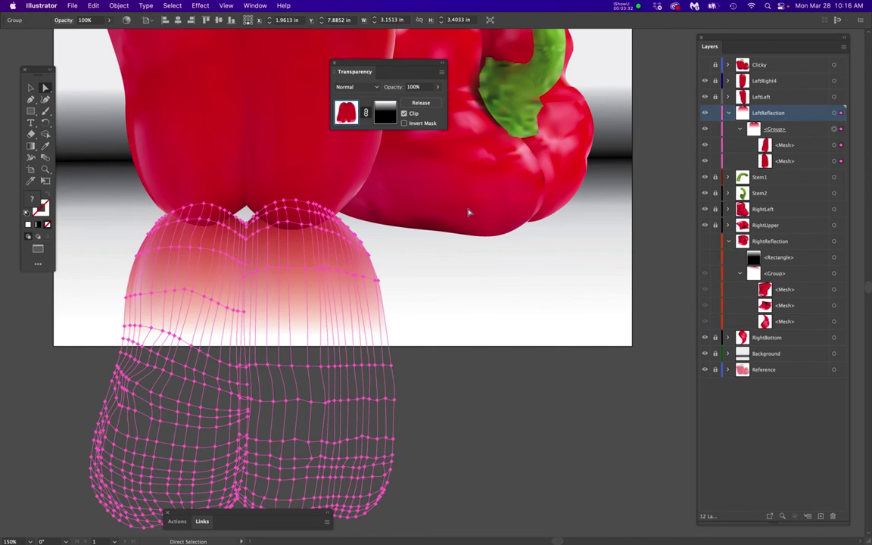
left_click(715, 112)
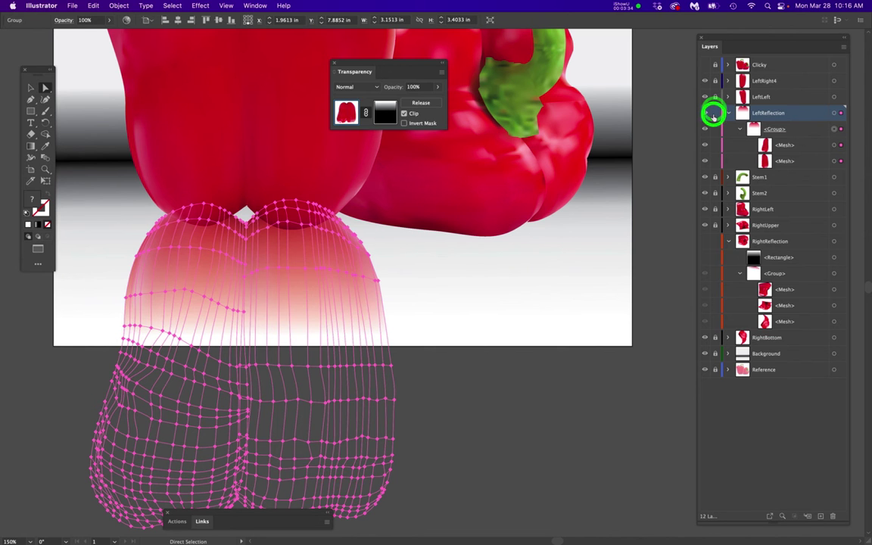
left_click(728, 113)
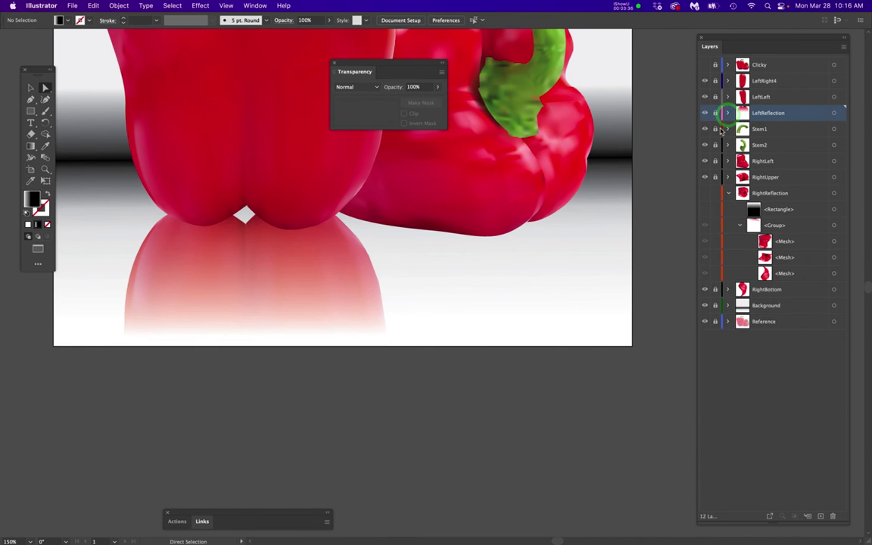
Show the RightReflection layer and its gradient rectangle, mask the mesh group with that rectangle, and collapse the group.
left_click(705, 194)
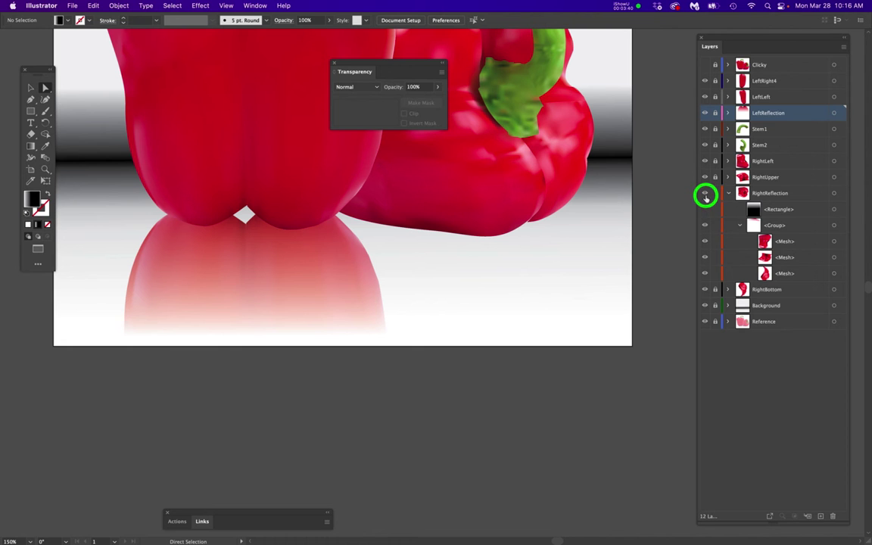
left_click(705, 211)
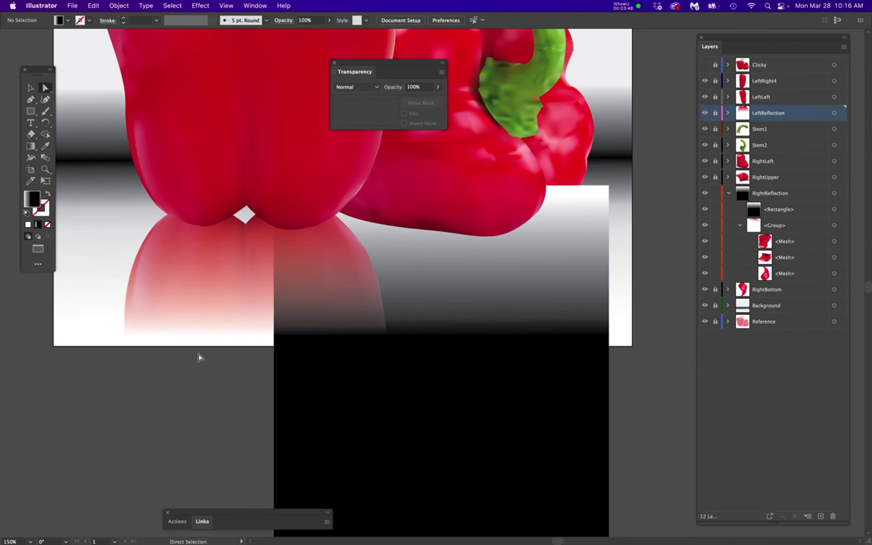
left_click(834, 209)
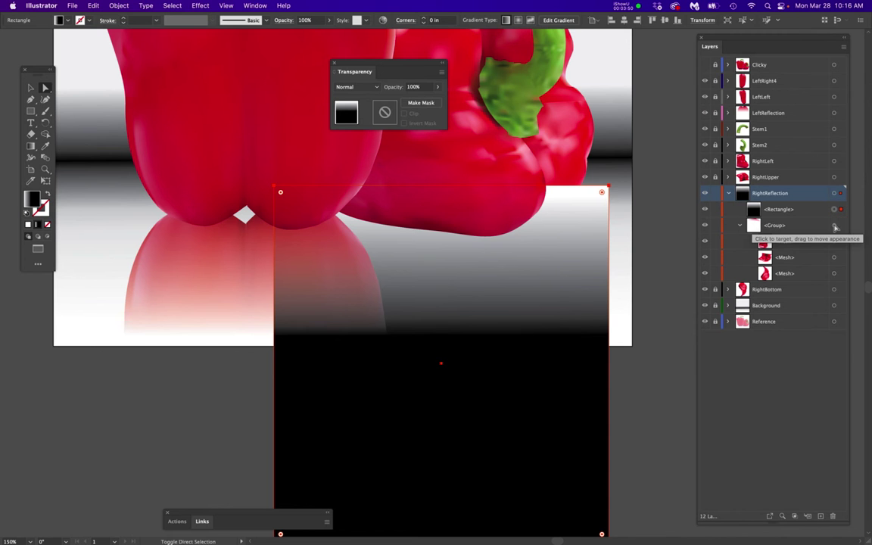
left_click(835, 225)
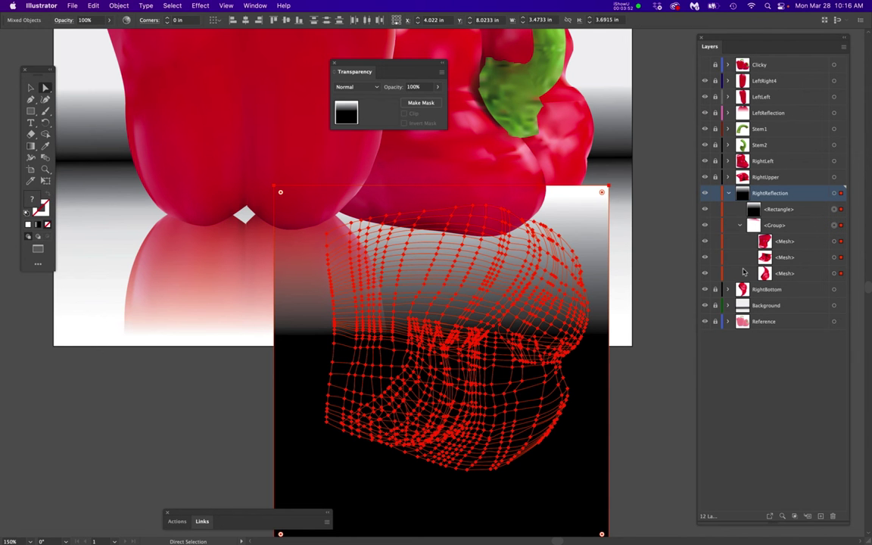
left_click(412, 103)
left_click(224, 417)
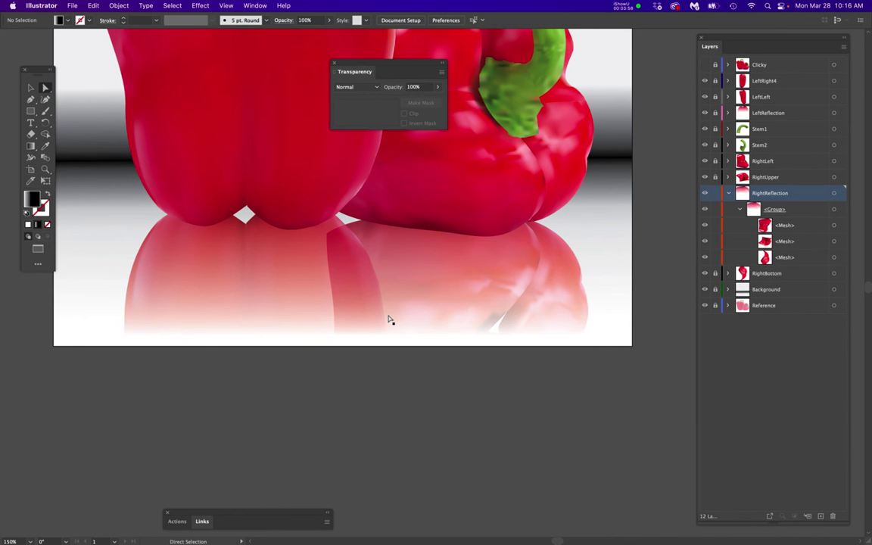
left_click(740, 210)
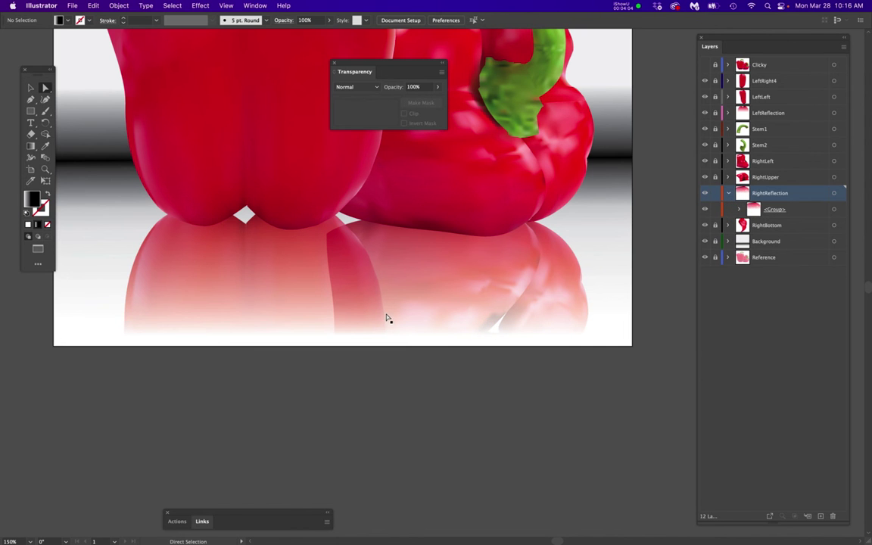
Examine the area where the left pepper's reflection overlaps the right pepper's reflection, up to the gap between the two peppers.
scroll(386, 318, "up", 1)
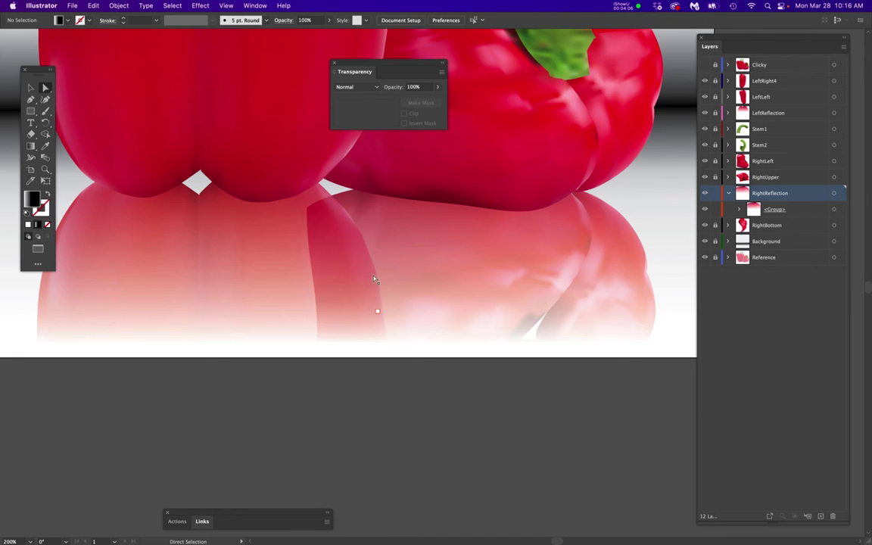
scroll(359, 247, "up", 1)
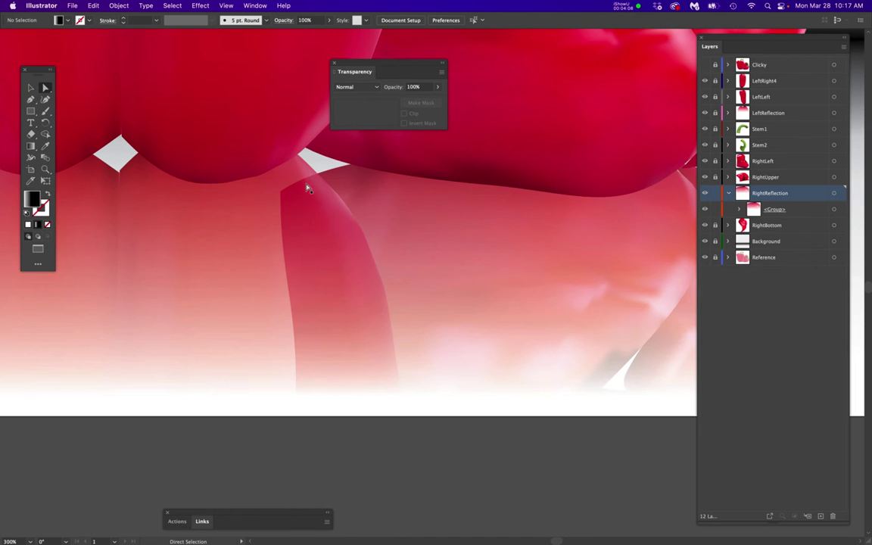
left_click(402, 433)
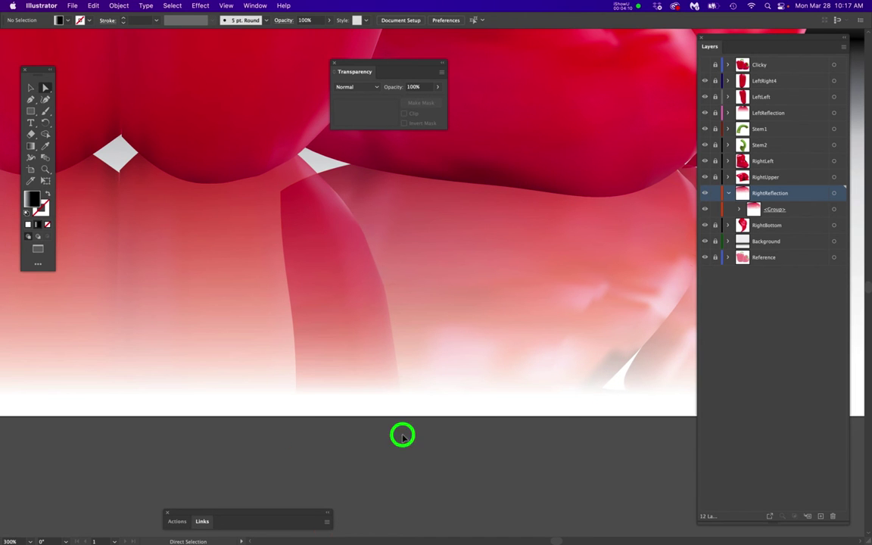
left_click(307, 157)
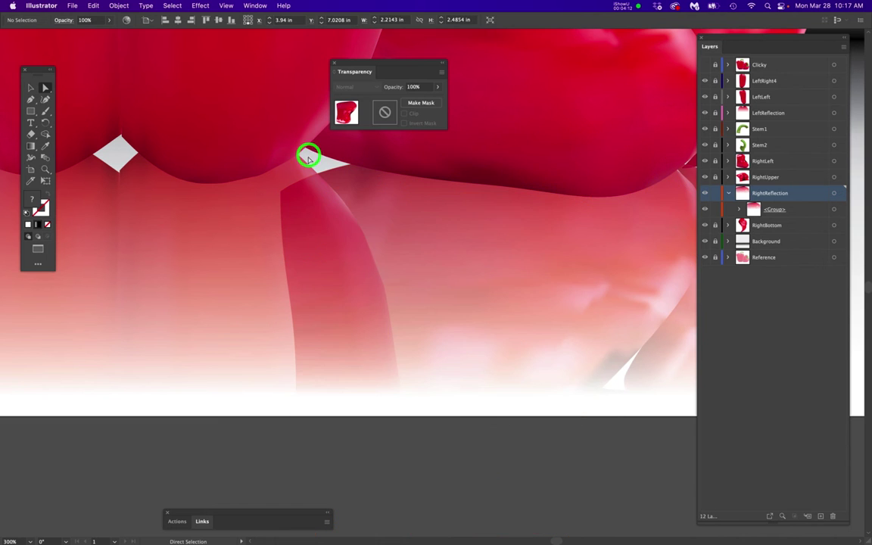
left_click(401, 395)
left_click(256, 478)
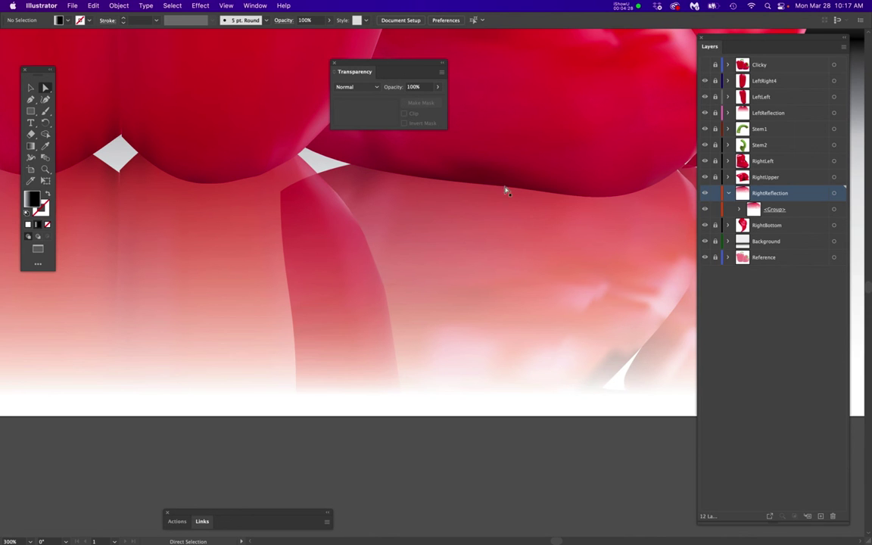
Unlock the LeftReflection layer, select the mesh on the right half of its reflection, and set the layer colour to Black.
left_click(715, 114)
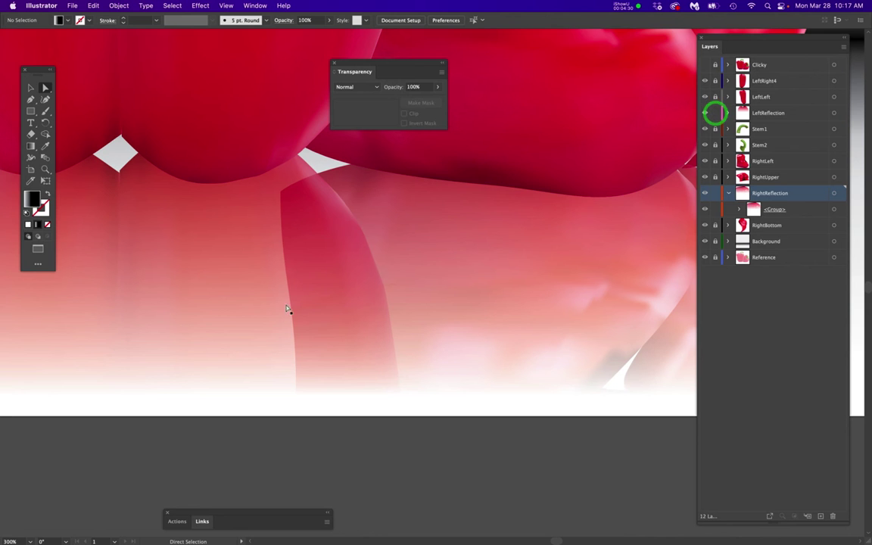
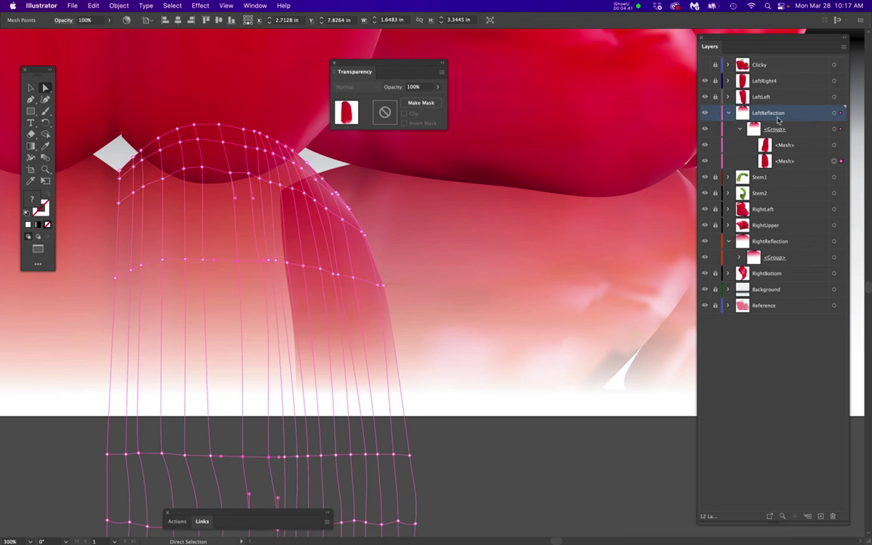
double_click(799, 114)
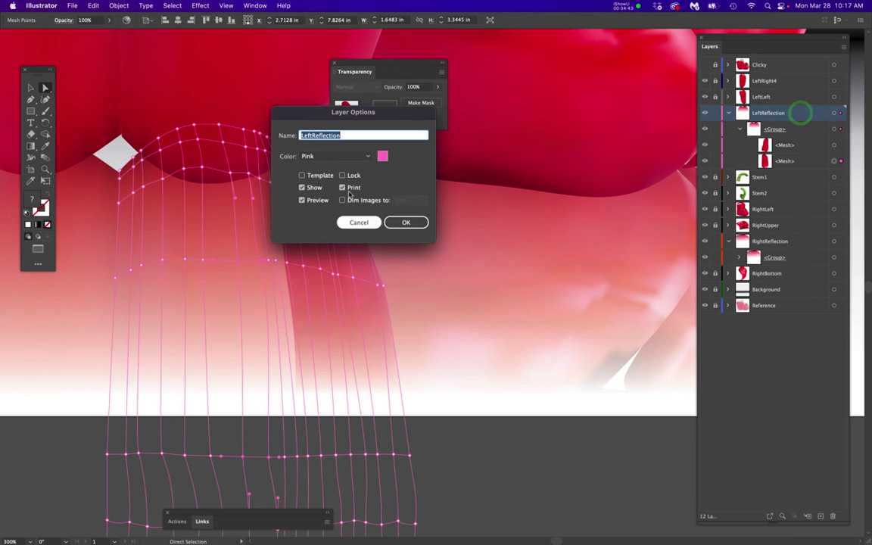
left_click(325, 156)
left_click(342, 252)
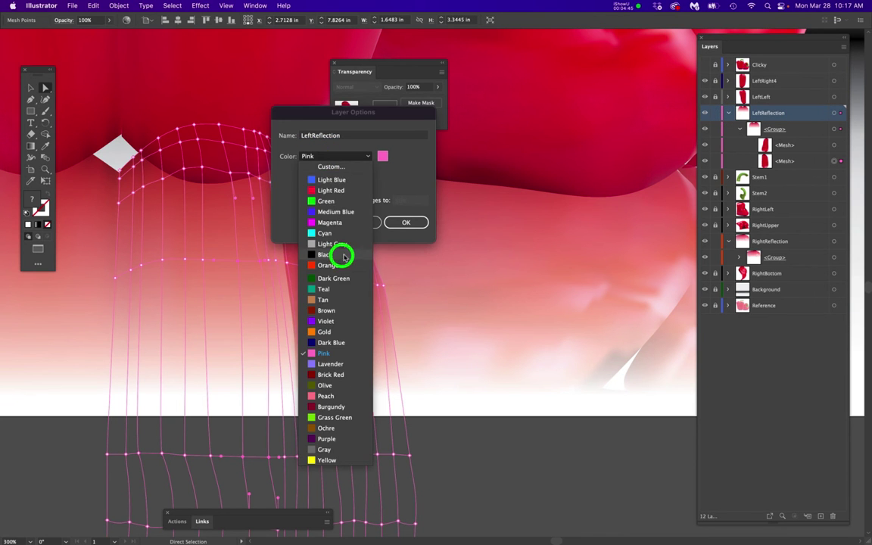
left_click(406, 223)
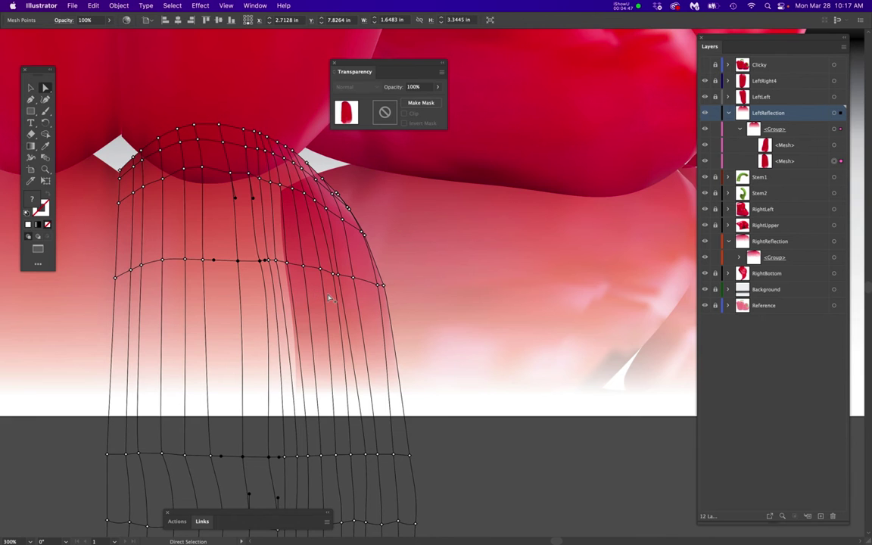
Select the entire right-half mesh of the LeftReflection group and move the Transparency panel clear of the mesh and peppers.
key("super+minus")
key("super+minus")
left_click_drag(405, 355, 407, 294)
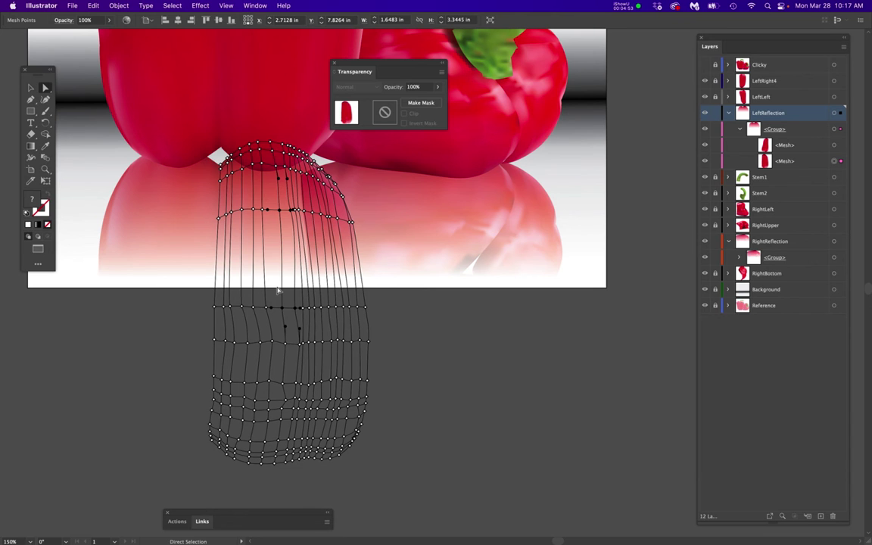
left_click(834, 161)
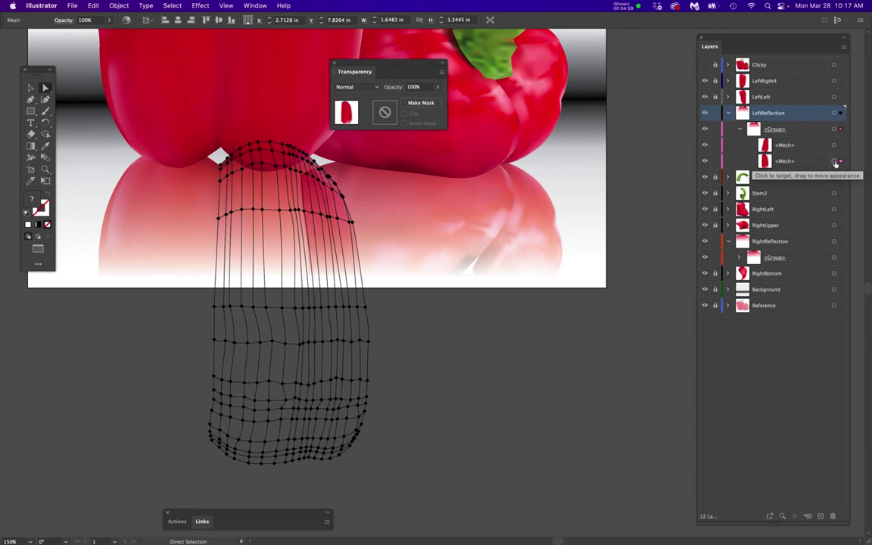
key("space")
left_click_drag(500, 299, 524, 316)
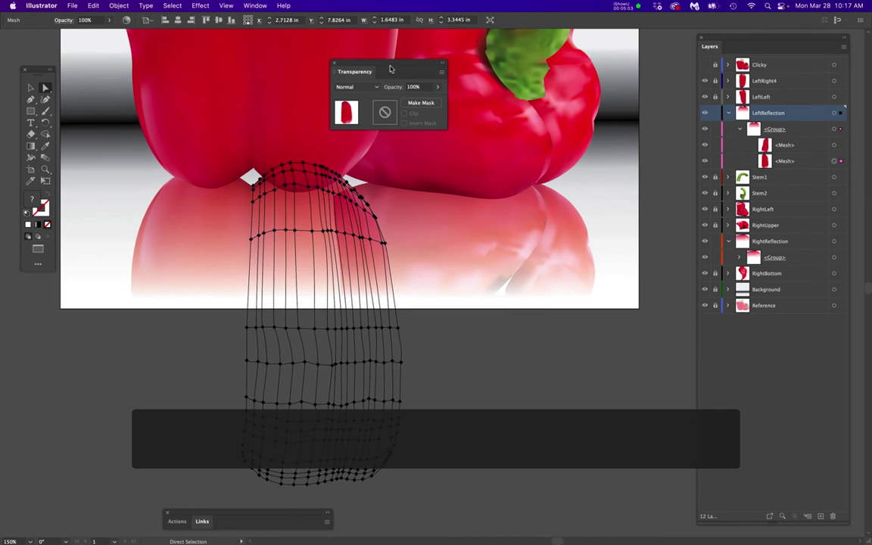
left_click_drag(394, 61, 101, 379)
left_click(260, 292, "super")
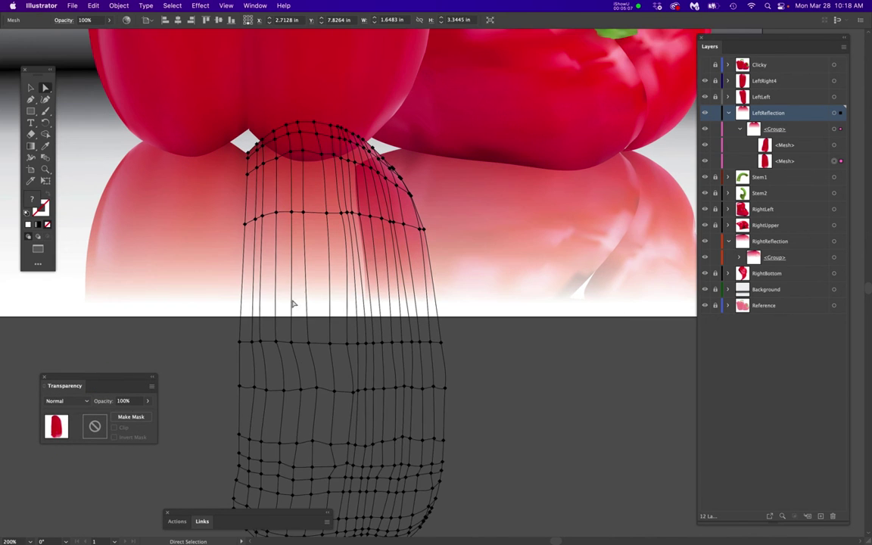
left_click(418, 252)
left_click_drag(417, 252, 421, 199)
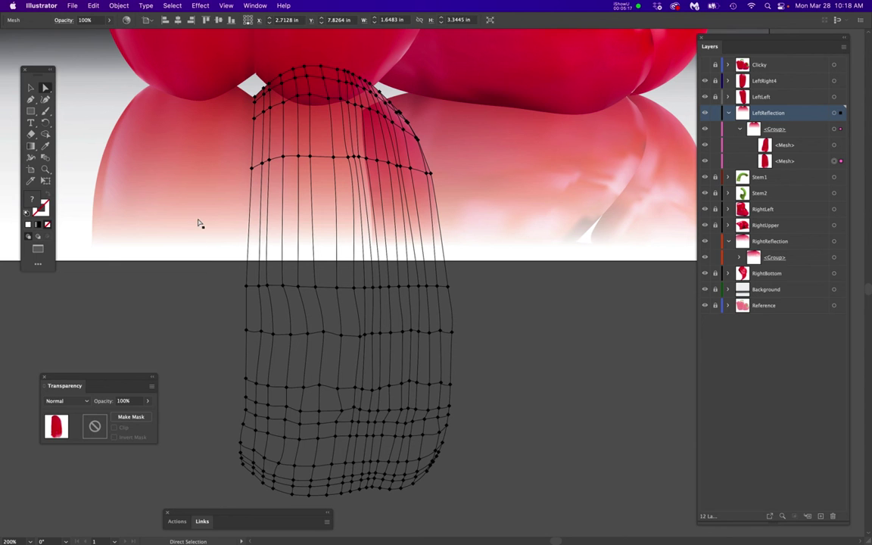
Create an outline of the selected mesh with Offset Path at -0.001 in, Miter joins and a miter limit of 4.
left_click(117, 5)
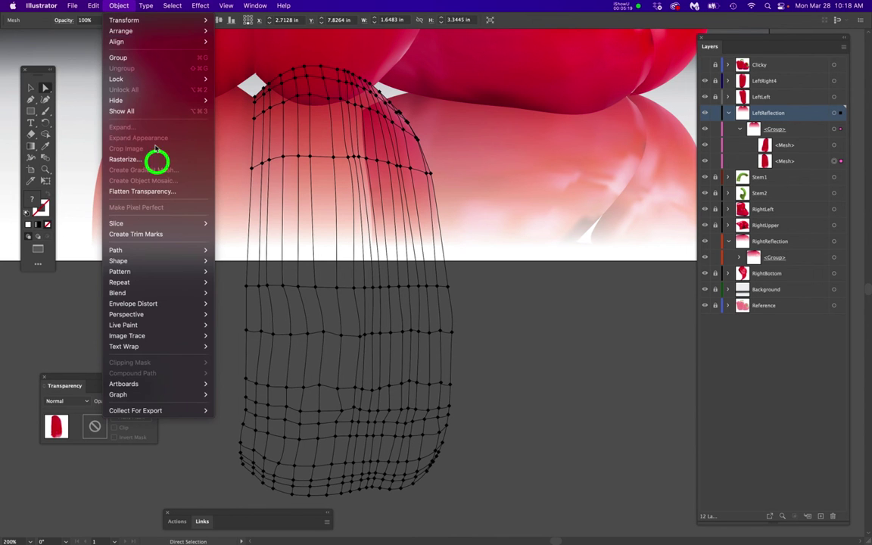
mouse_move(194, 250)
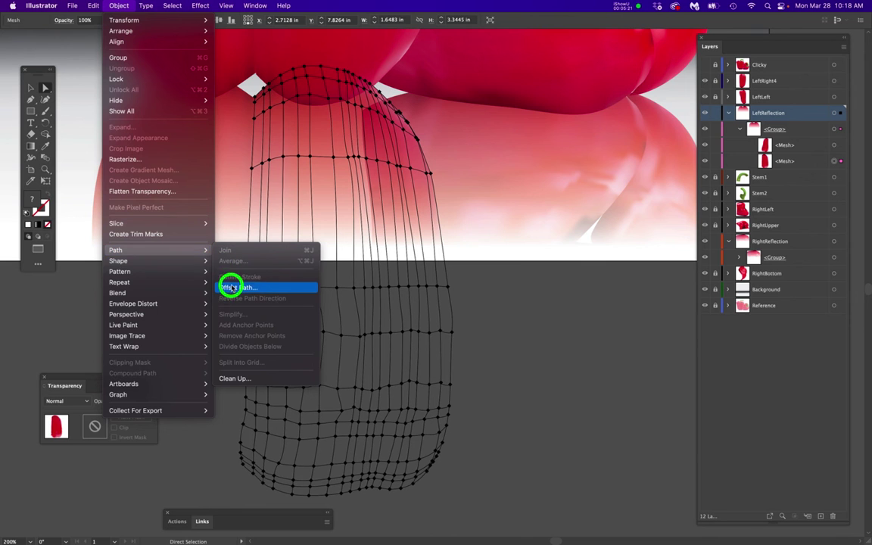
left_click(257, 289)
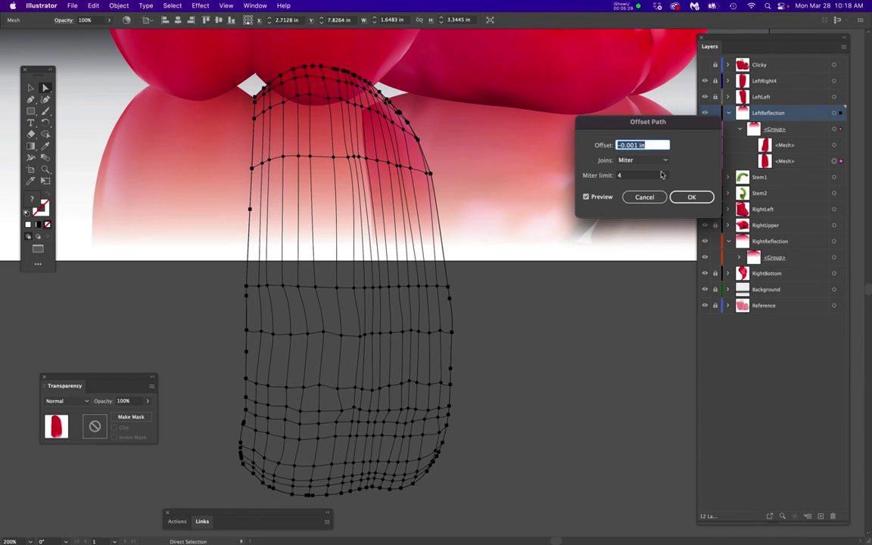
left_click(693, 197)
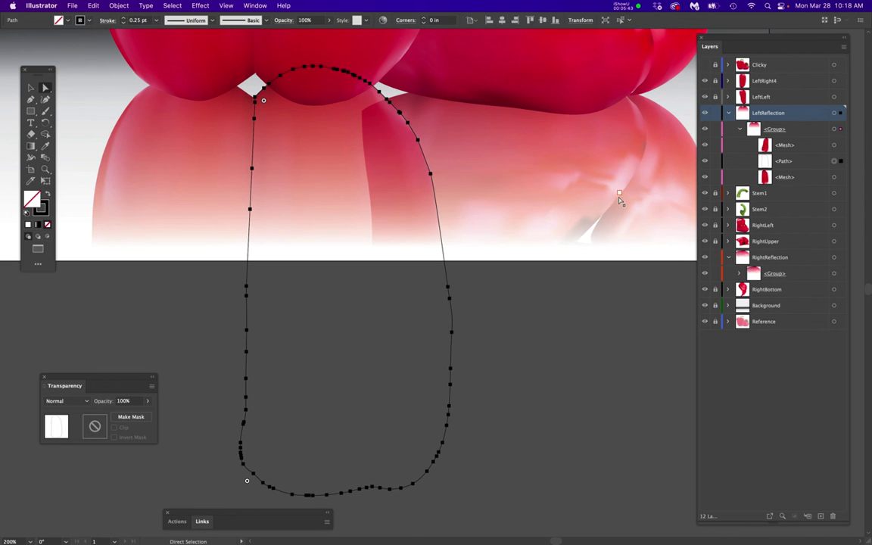
Move the offset path into the RightReflection layer above its group and hide the LeftReflection layer.
left_click(787, 162)
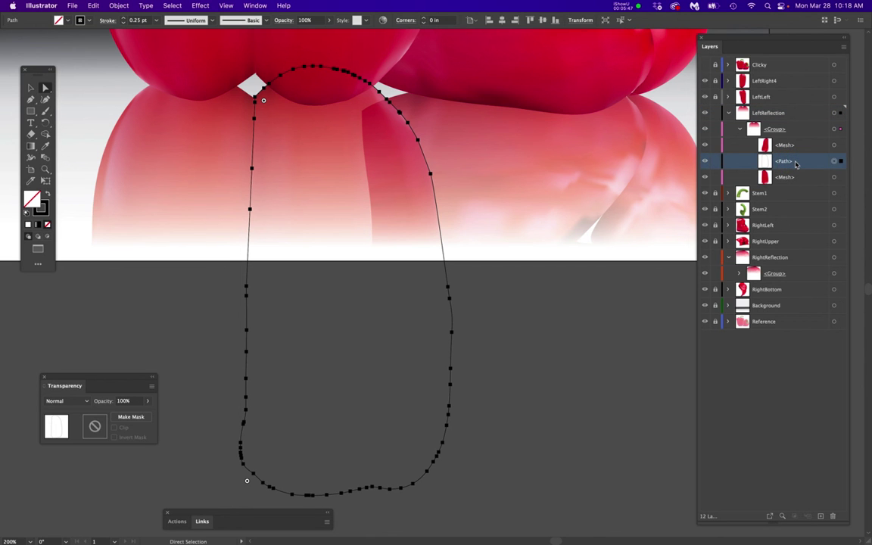
left_click_drag(801, 163, 804, 268)
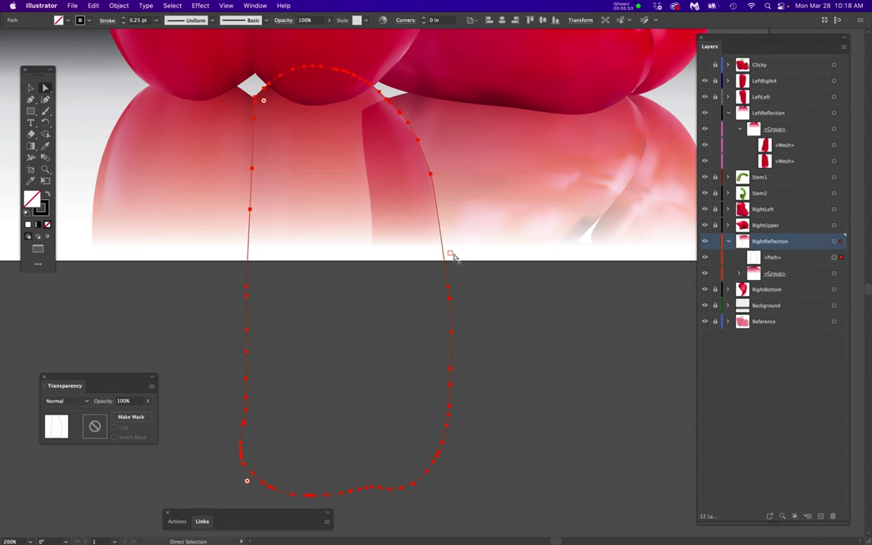
left_click(707, 113)
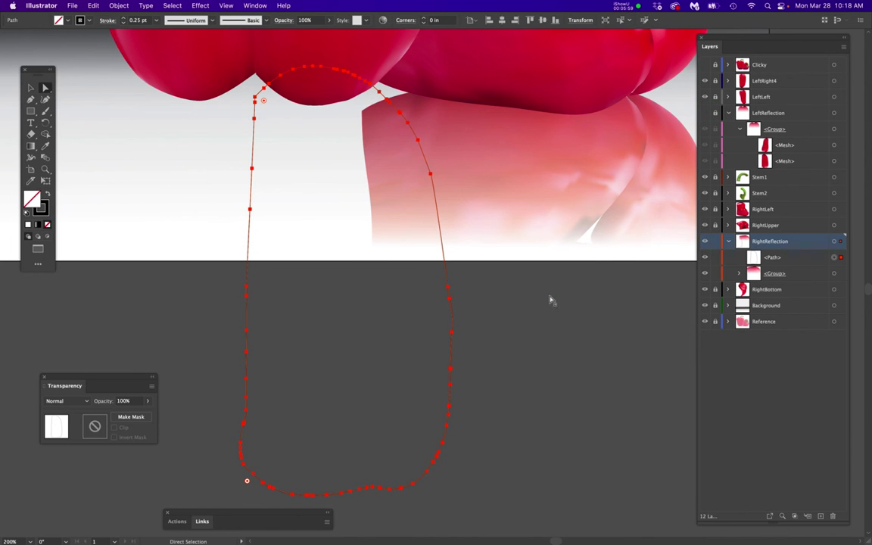
left_click_drag(502, 312, 488, 303)
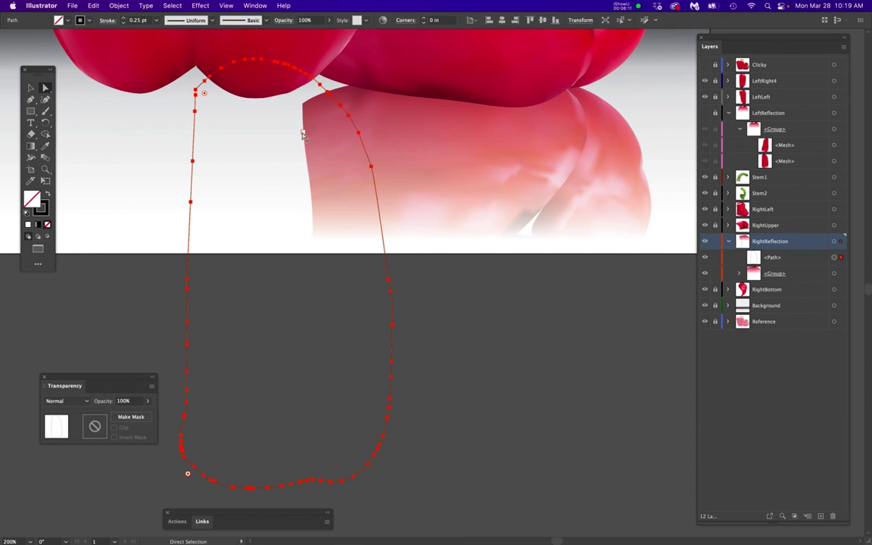
left_click(318, 84)
Set the RightReflection layer colour to Black and lock the layer's mesh group.
double_click(807, 242)
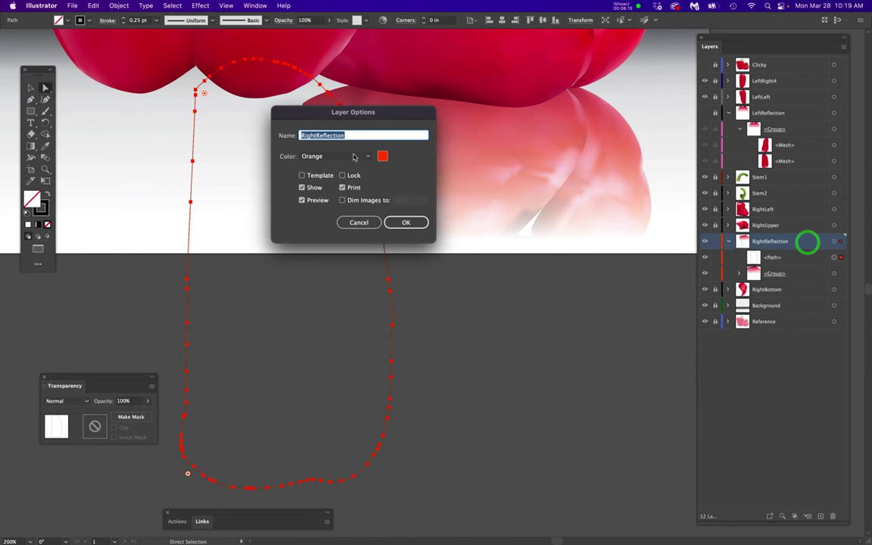
left_click(348, 156)
left_click(341, 253)
left_click(394, 223)
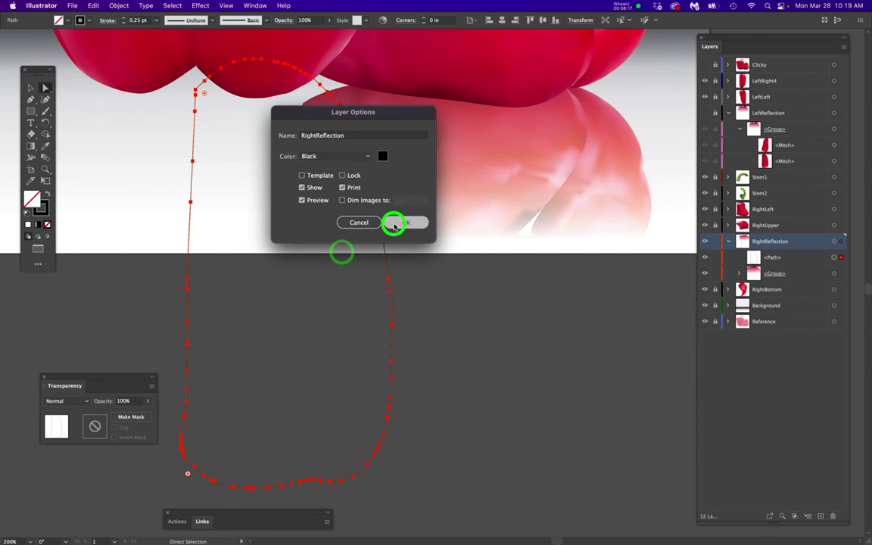
left_click(405, 324)
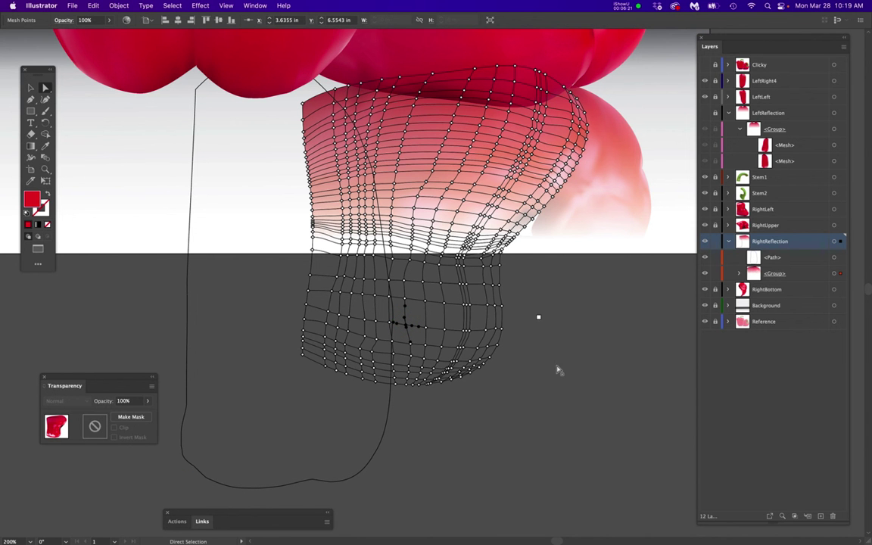
left_click(716, 275)
Open the offset path by deleting the anchor point on its right side just below the artboard edge.
left_click(384, 271)
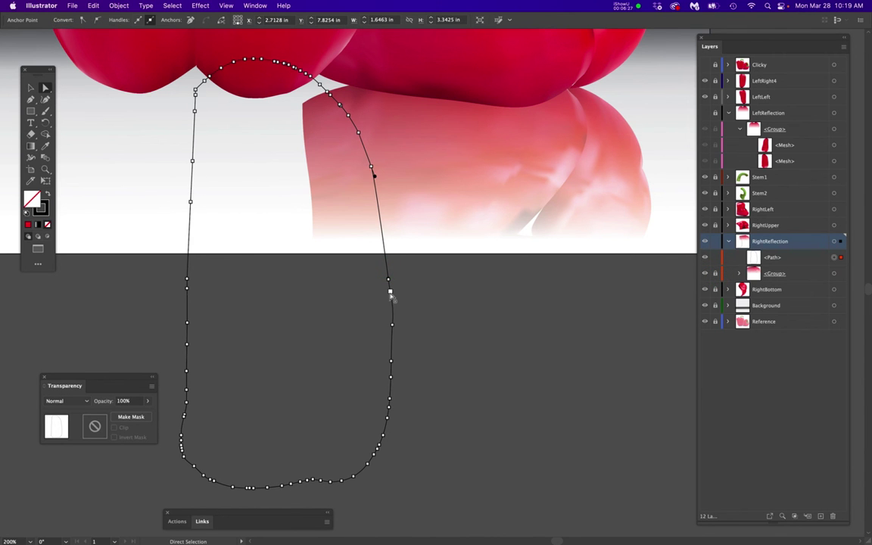
scroll(391, 298, "up", 1)
left_click(390, 292)
key("Delete")
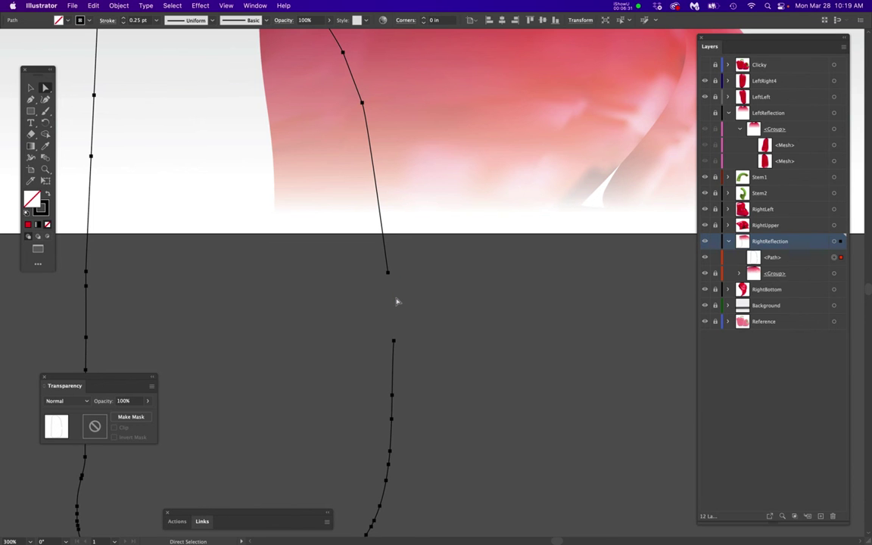
scroll(394, 298, "down", 2)
left_click(540, 387)
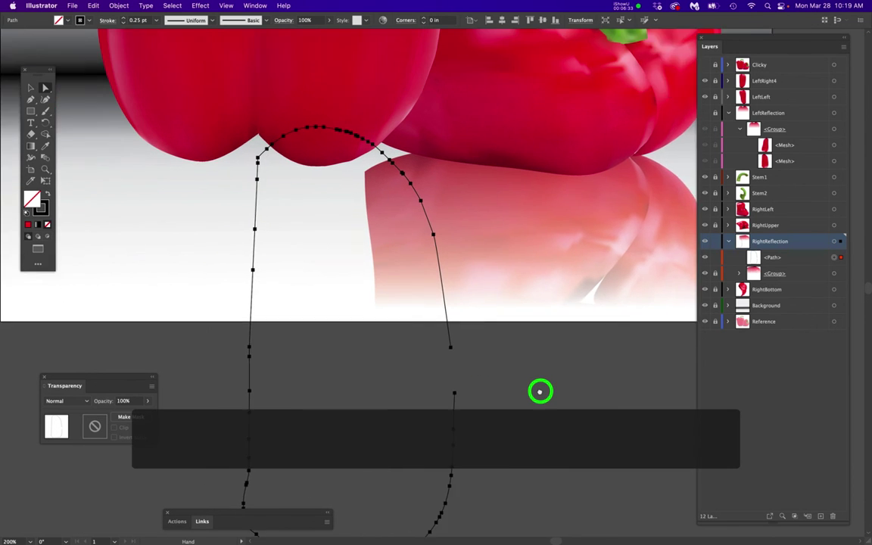
Cut the outline path just above the left pepper's lower right edge and delete the separated left portion of it.
scroll(431, 179, "up", 1)
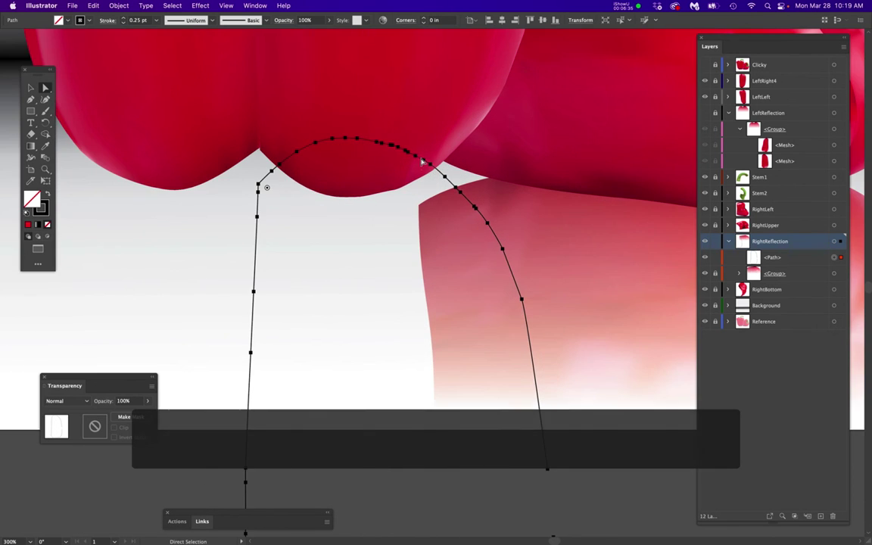
left_click(424, 161)
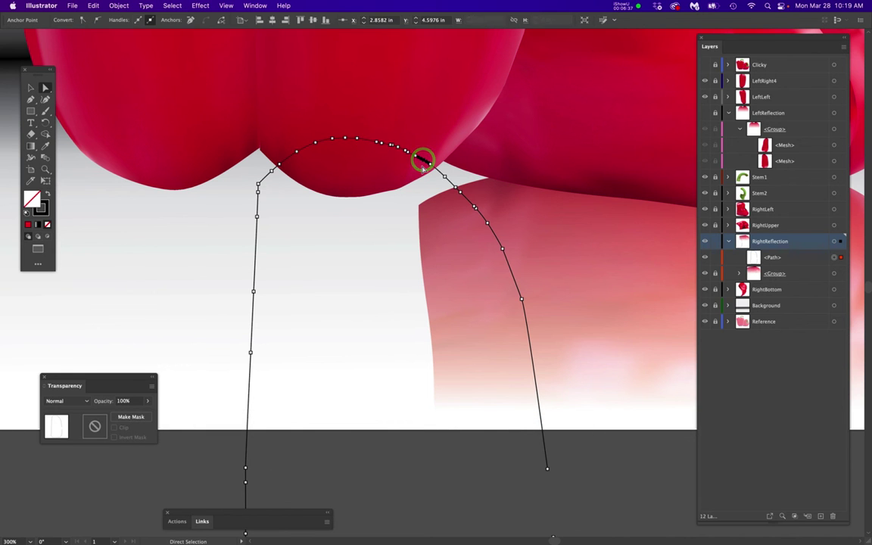
key("Delete")
left_click(473, 475)
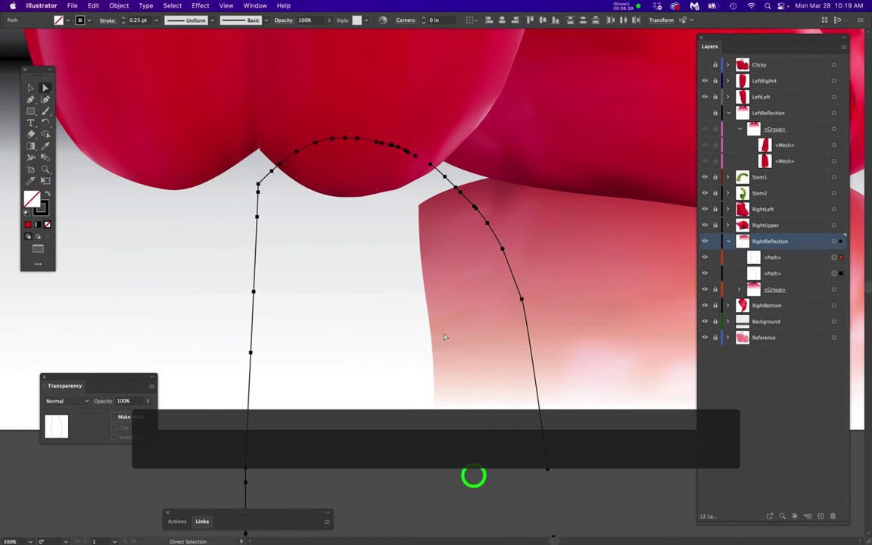
left_click(256, 223)
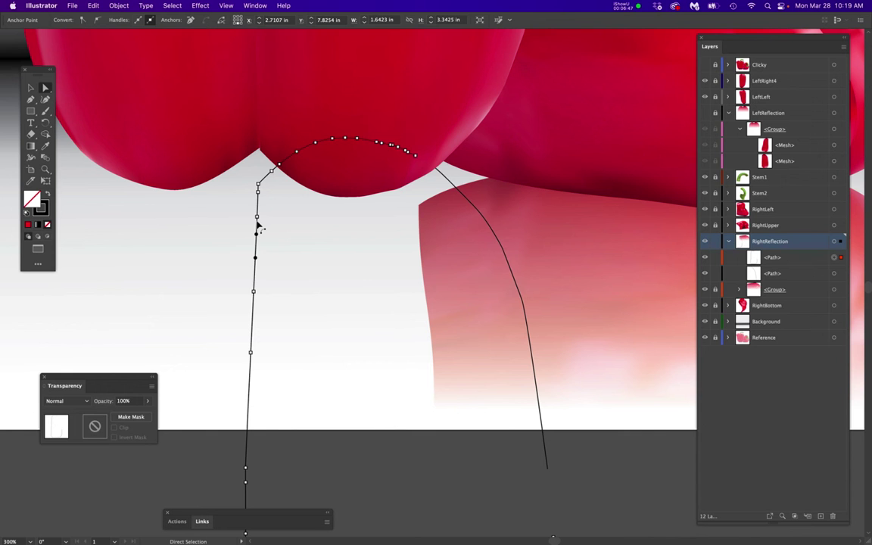
key("Delete")
key("Delete")
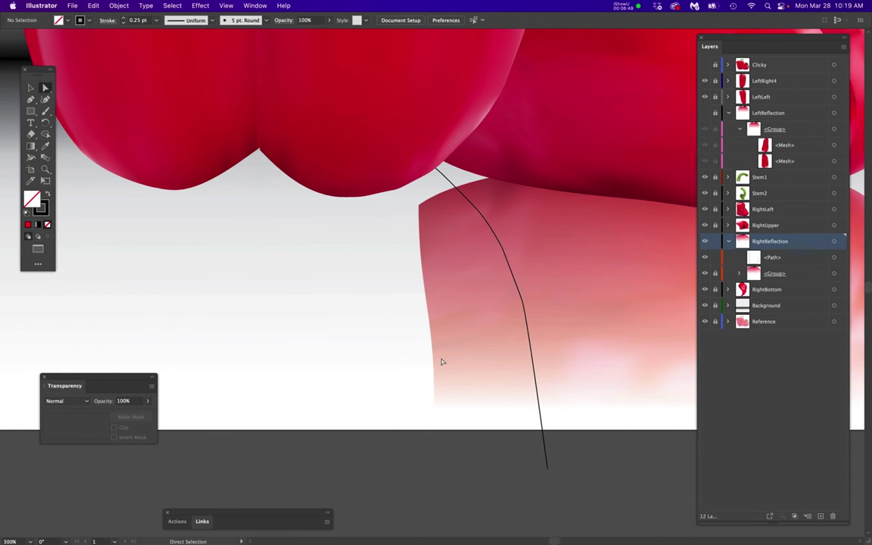
Extend the remaining curve with the Pen tool into a closed shape enclosing the right pepper's reflection beyond the artboard's lower edge.
left_click_drag(547, 403, 260, 359)
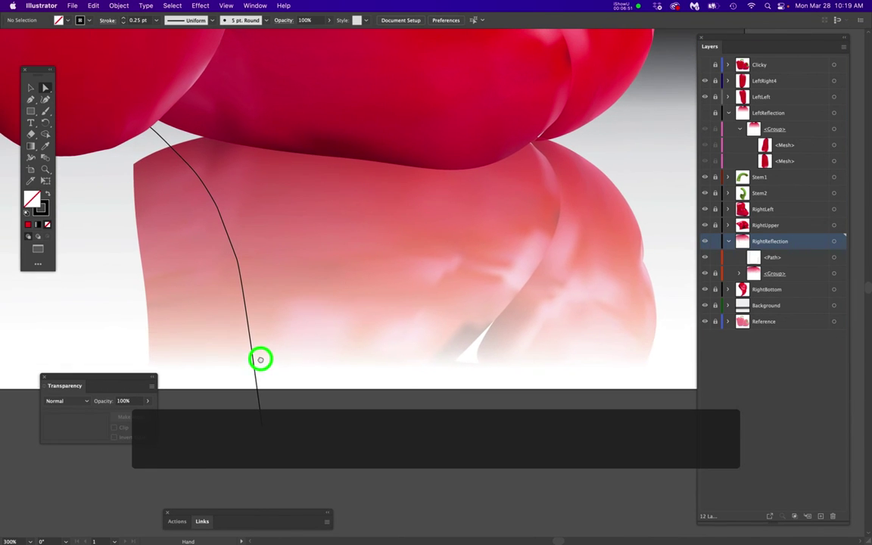
key("p")
key("bracketleft")
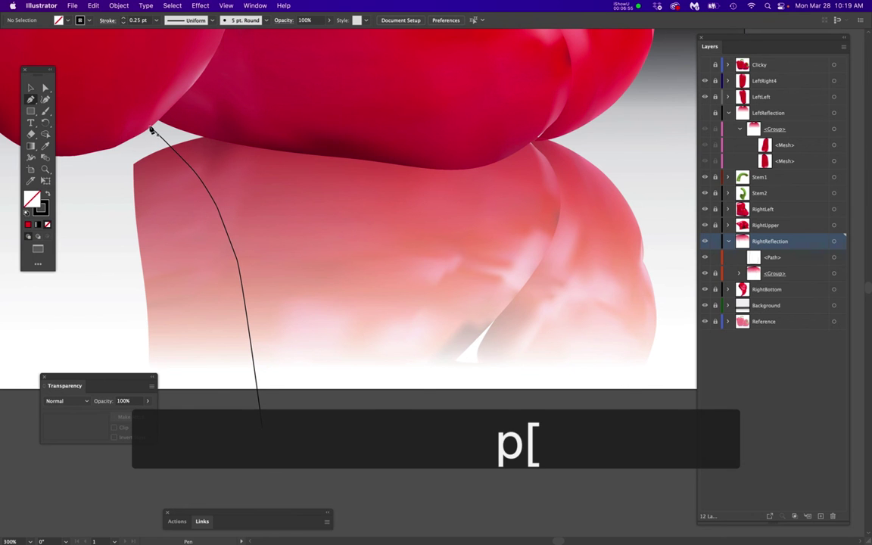
left_click(263, 430)
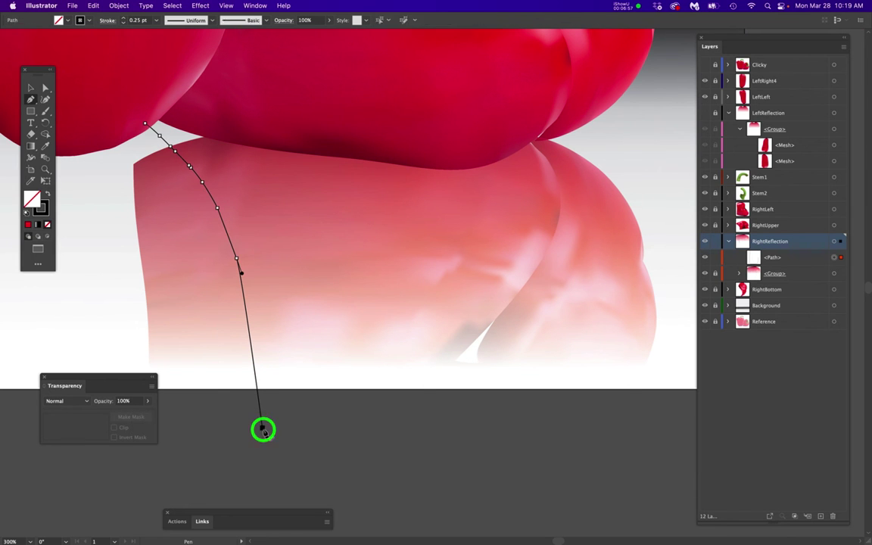
scroll(648, 434, "down", 2)
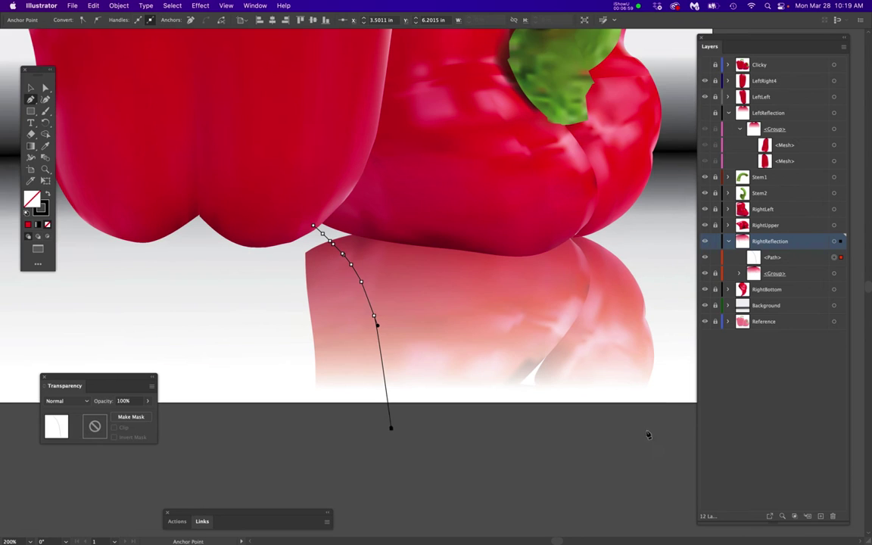
key("space")
left_click_drag(643, 451, 579, 426)
left_click(617, 425)
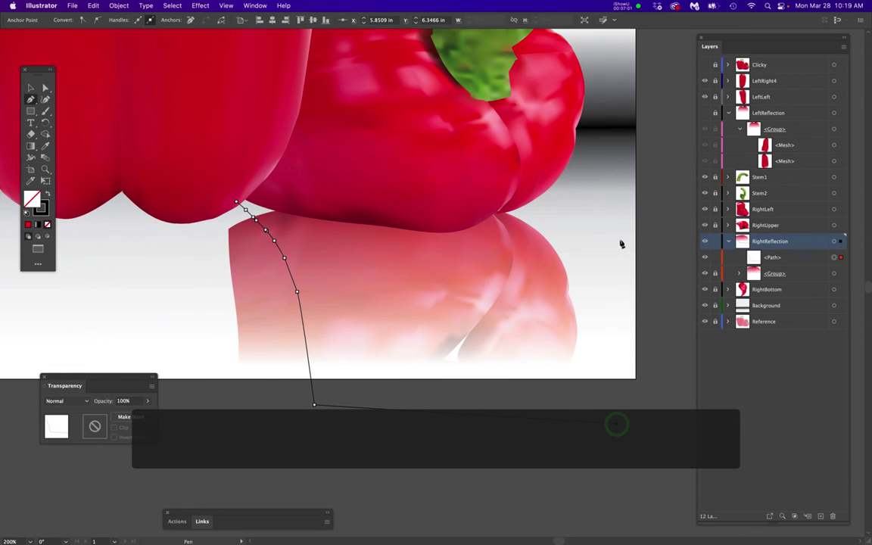
left_click(604, 161)
left_click(267, 168)
left_click(236, 203)
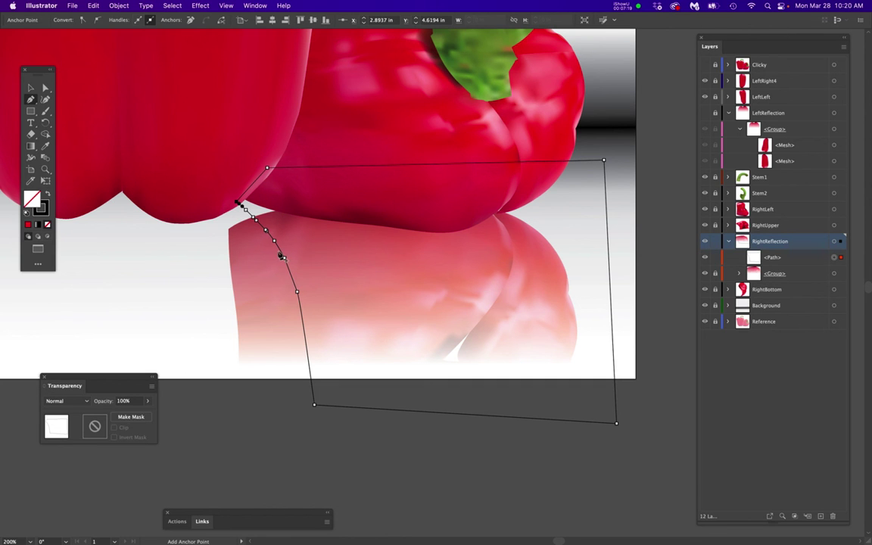
Unlock the mesh group in the RightReflection layer and make a clipping mask from it and the closed path.
left_click(706, 113)
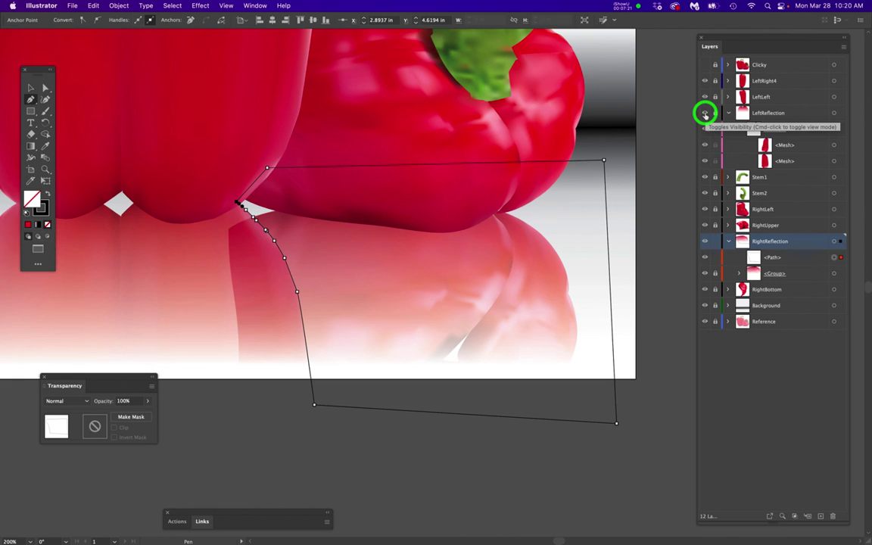
left_click(705, 113)
left_click(705, 113)
left_click(705, 112)
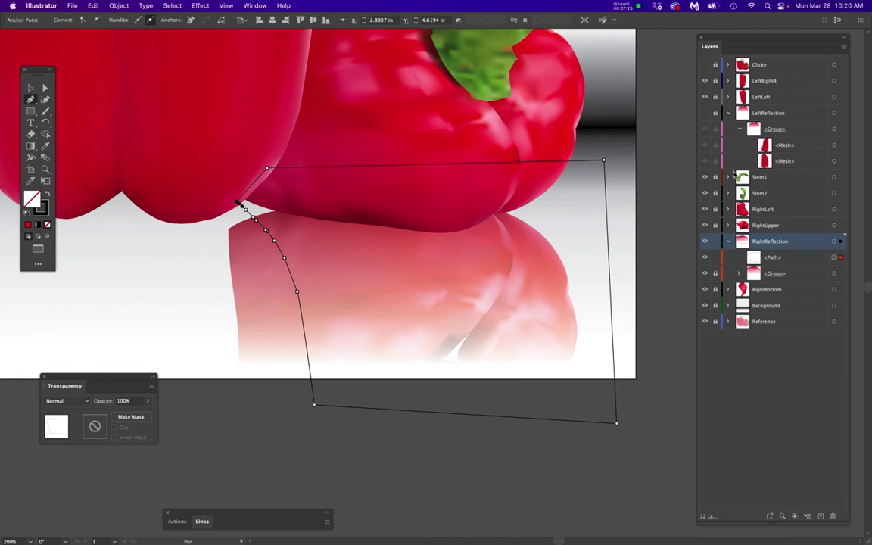
left_click(834, 258)
left_click(715, 275)
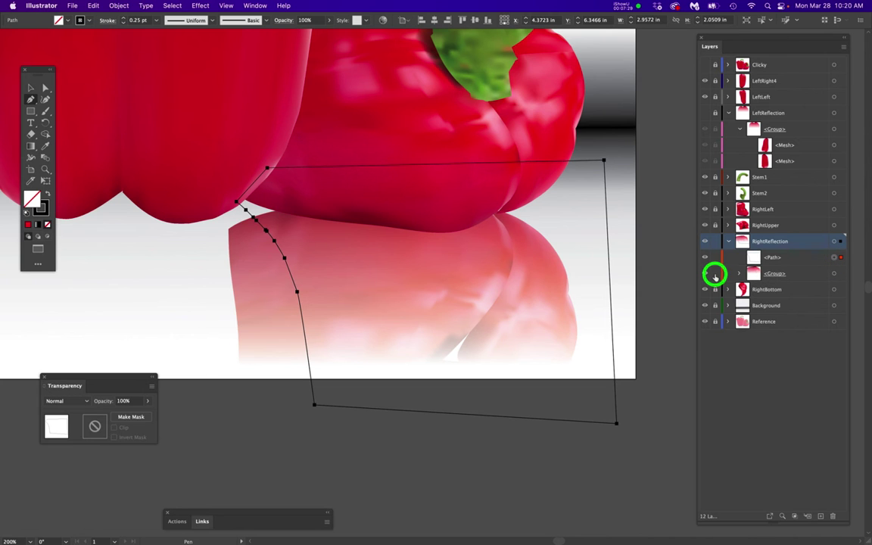
left_click(705, 274)
left_click(705, 274)
left_click(833, 273, "shift")
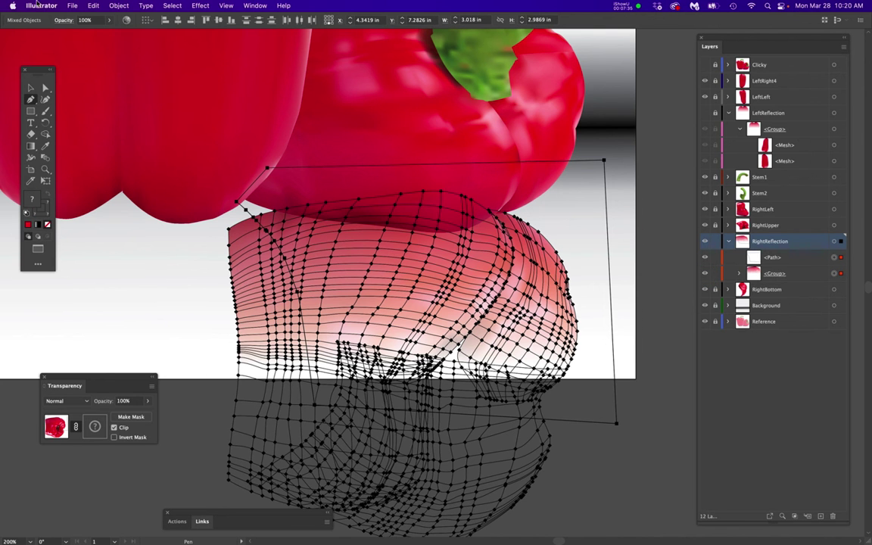
left_click(119, 6)
mouse_move(197, 362)
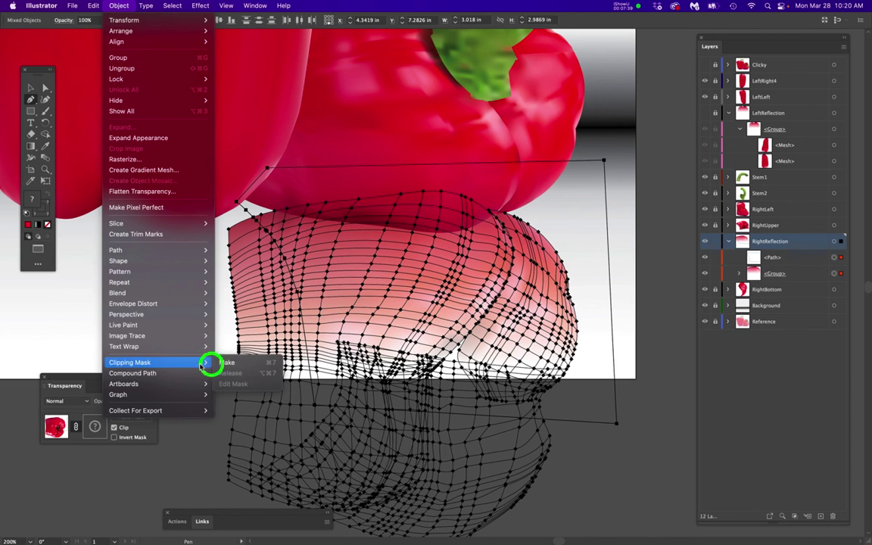
left_click(227, 362)
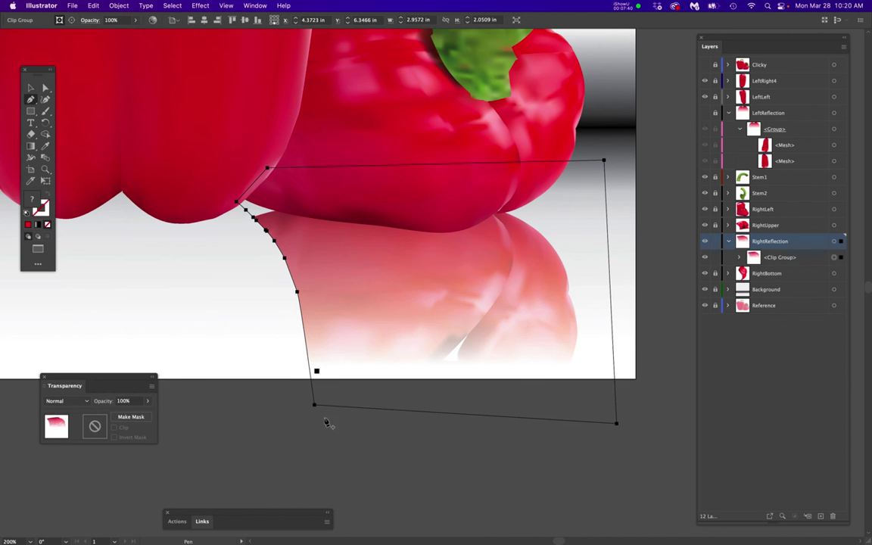
left_click(382, 487)
key("BackSpace")
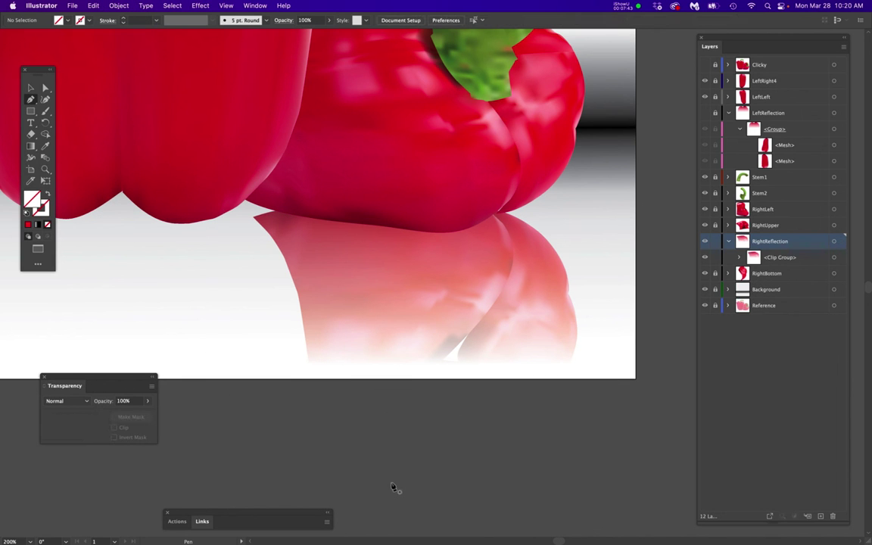
Show the LeftReflection layer and check the seam between both reflections in the whole artwork at 100%.
key("a")
left_click(362, 468)
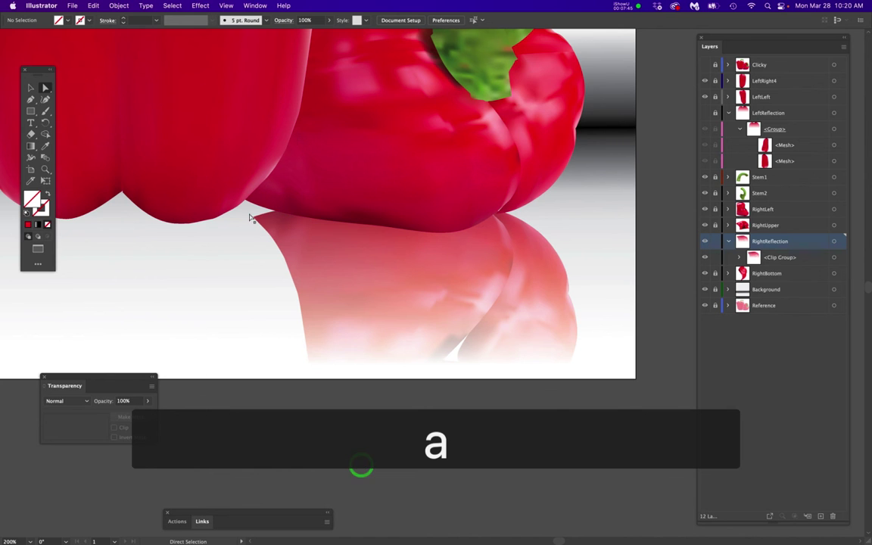
key("alt")
scroll(415, 386, "down", 2)
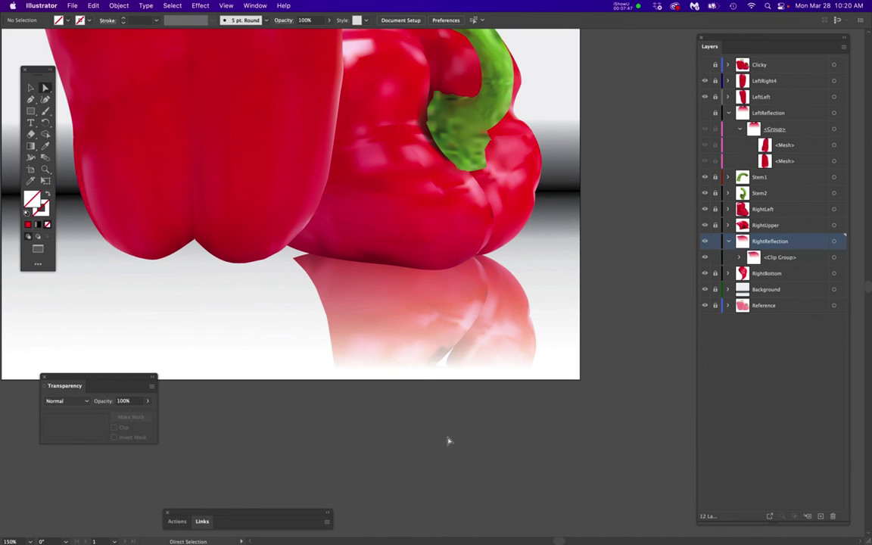
left_click_drag(432, 429, 530, 405)
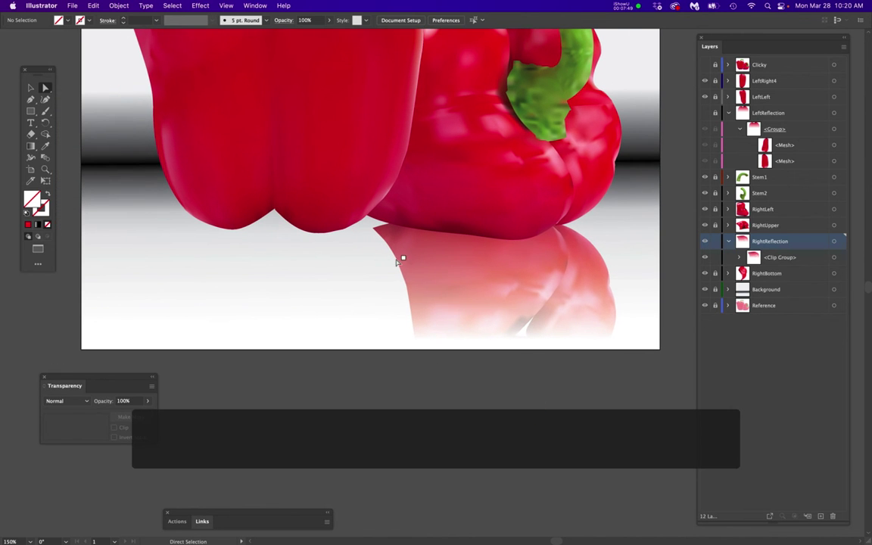
left_click(706, 114)
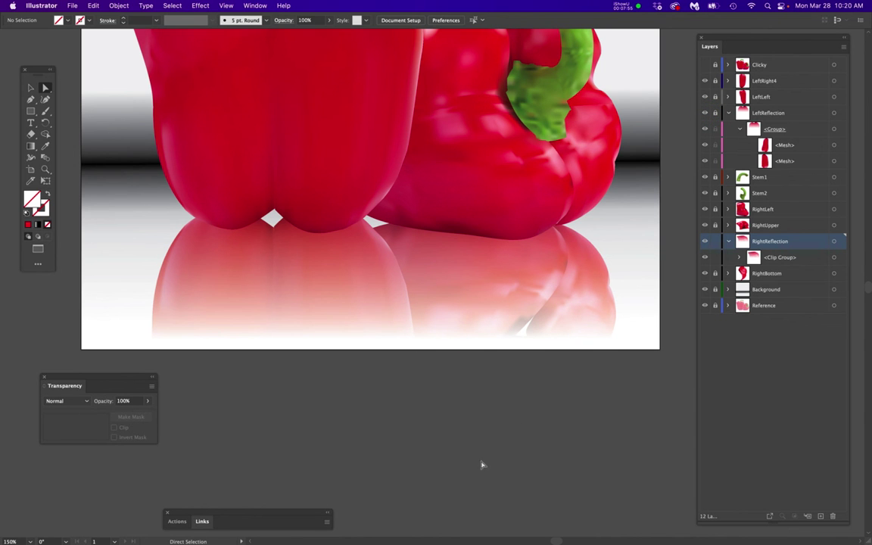
key("super+1")
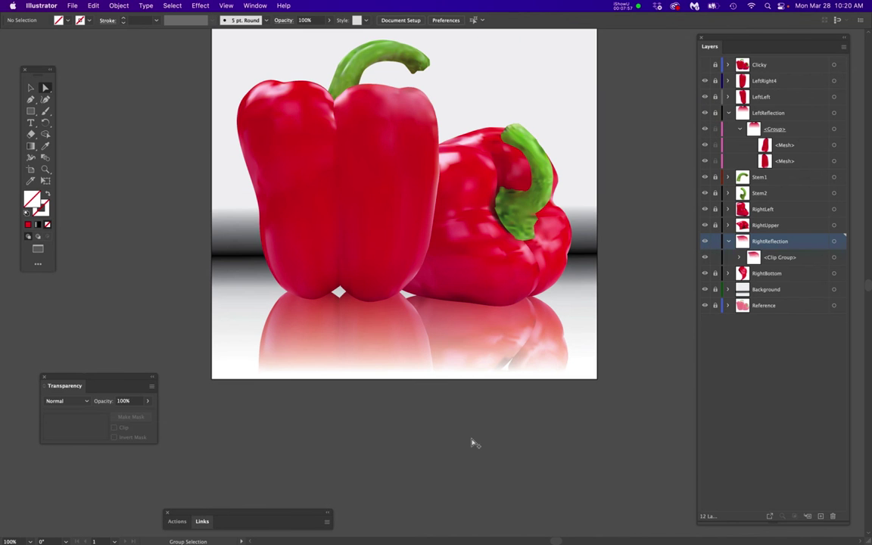
left_click_drag(467, 440, 497, 487)
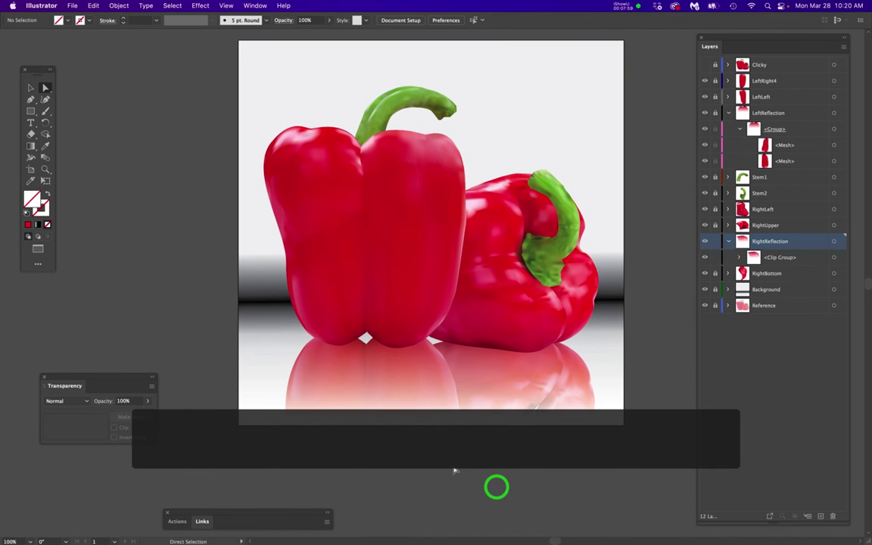
scroll(454, 470, "up", 1)
left_click_drag(435, 498, 428, 504)
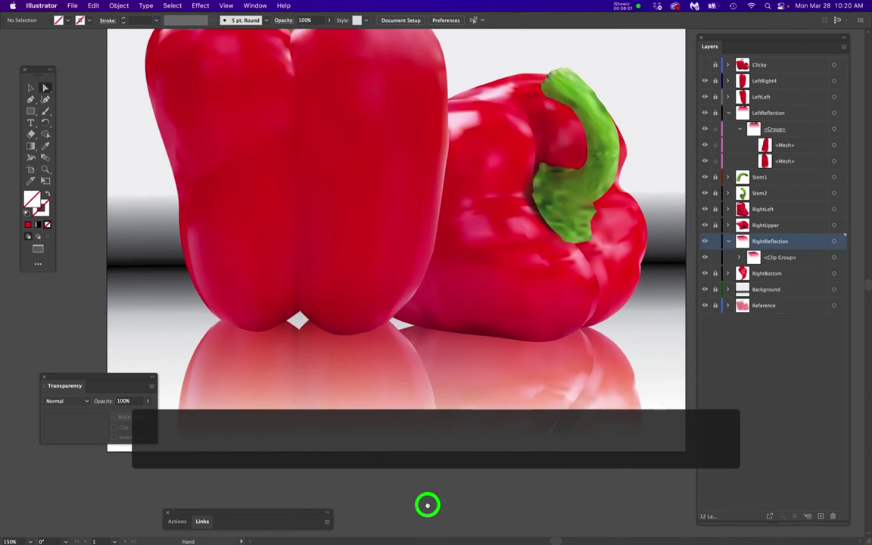
left_click_drag(113, 382, 107, 442)
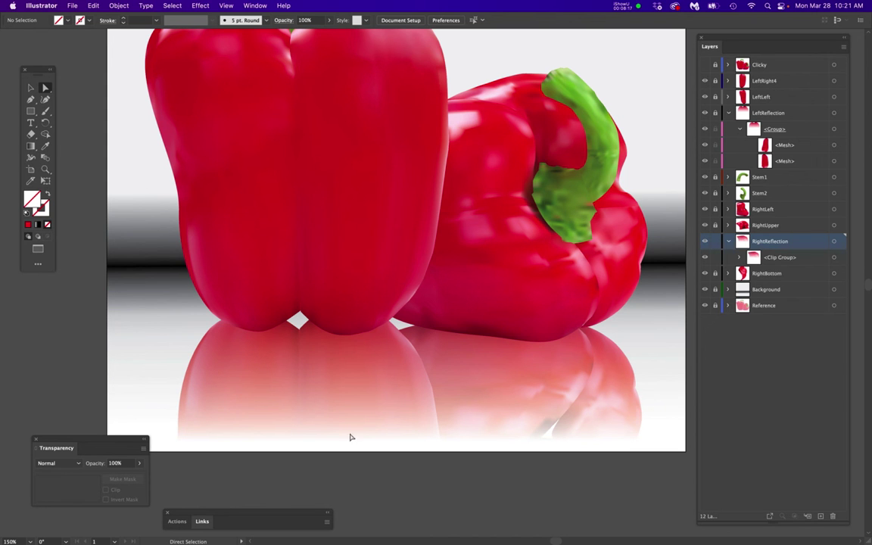
left_click(119, 5)
mouse_move(162, 251)
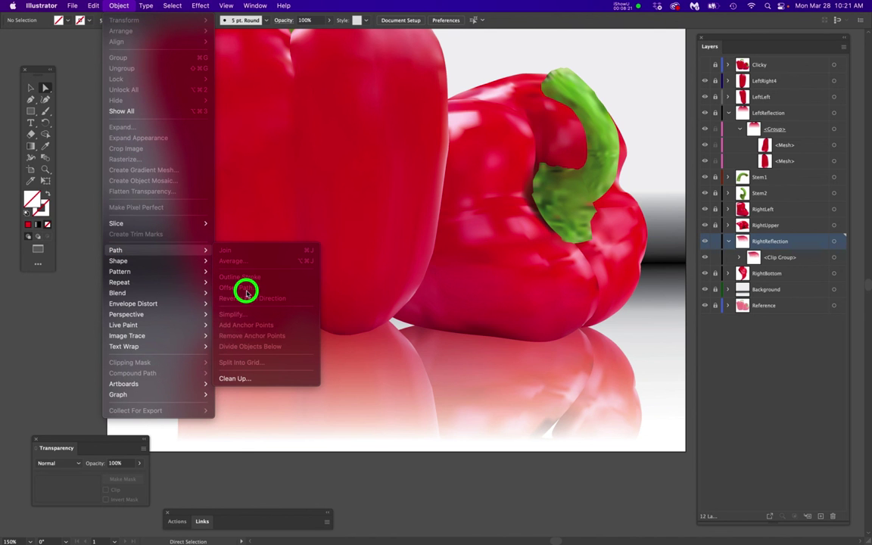
left_click(80, 297)
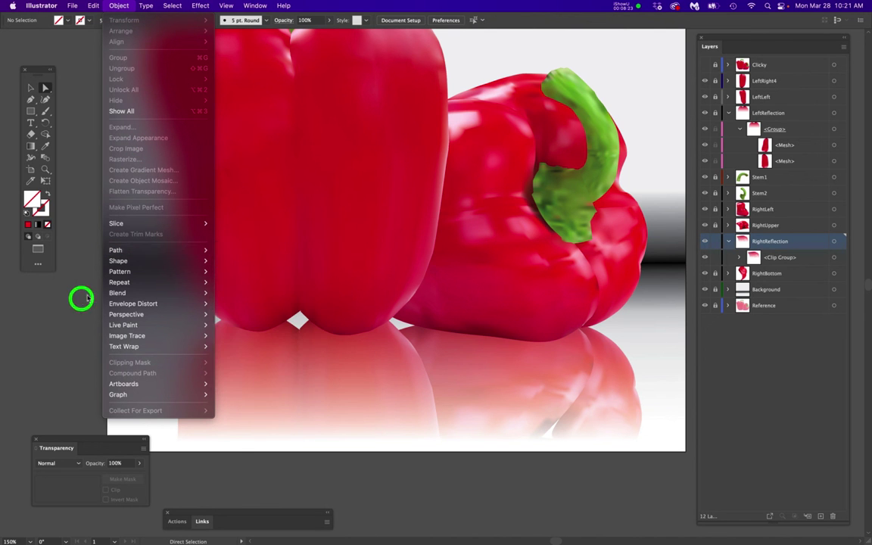